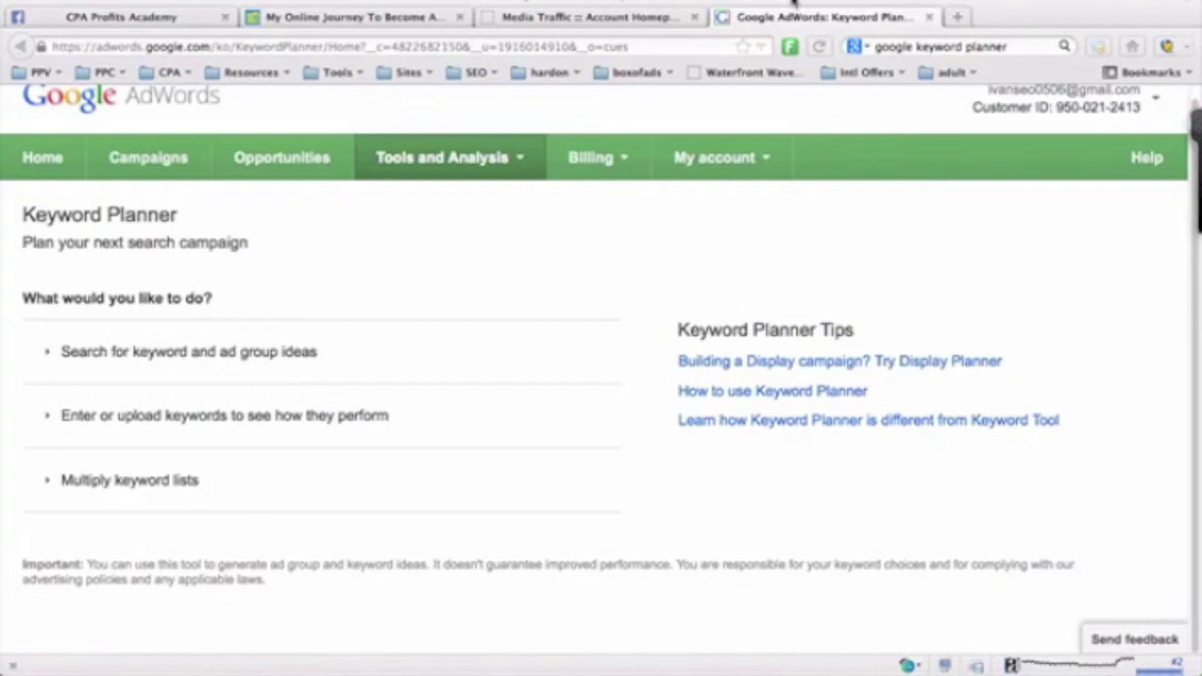
- Quit the Snagit capture app and close the Tools and Analysis list without choosing anything
{"action": "scroll", "coordinate": [457, 262], "scroll_direction": "up", "scroll_amount": 1}
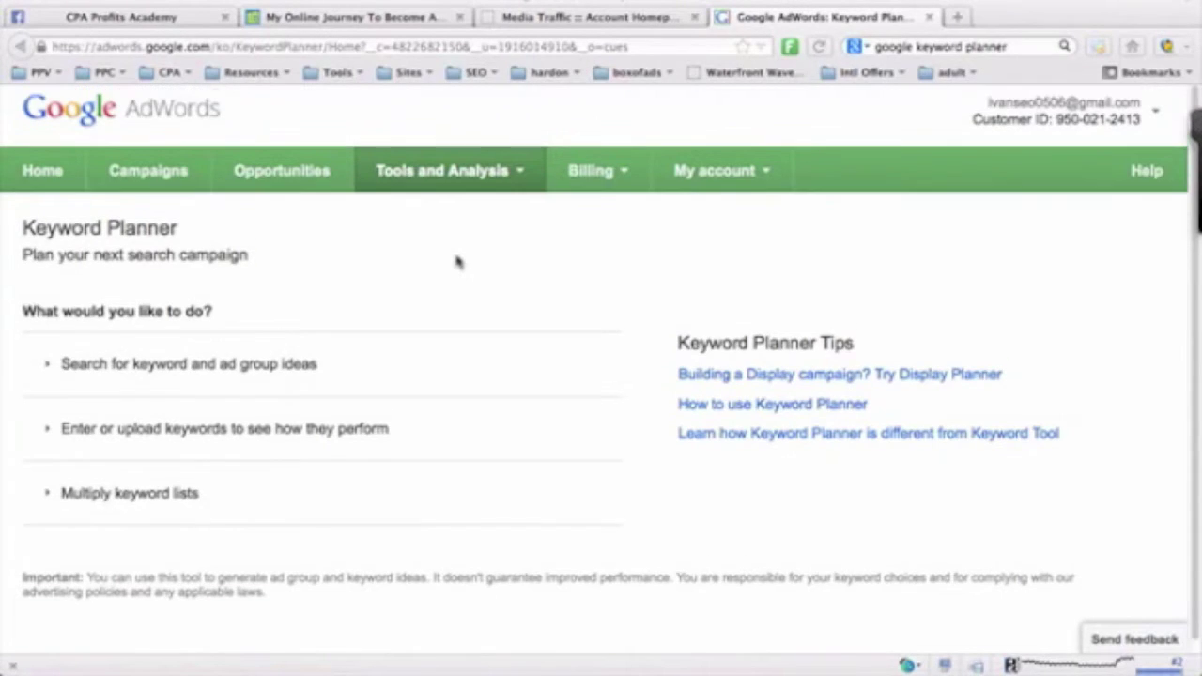
{"action": "mouse_move", "coordinate": [733, 669]}
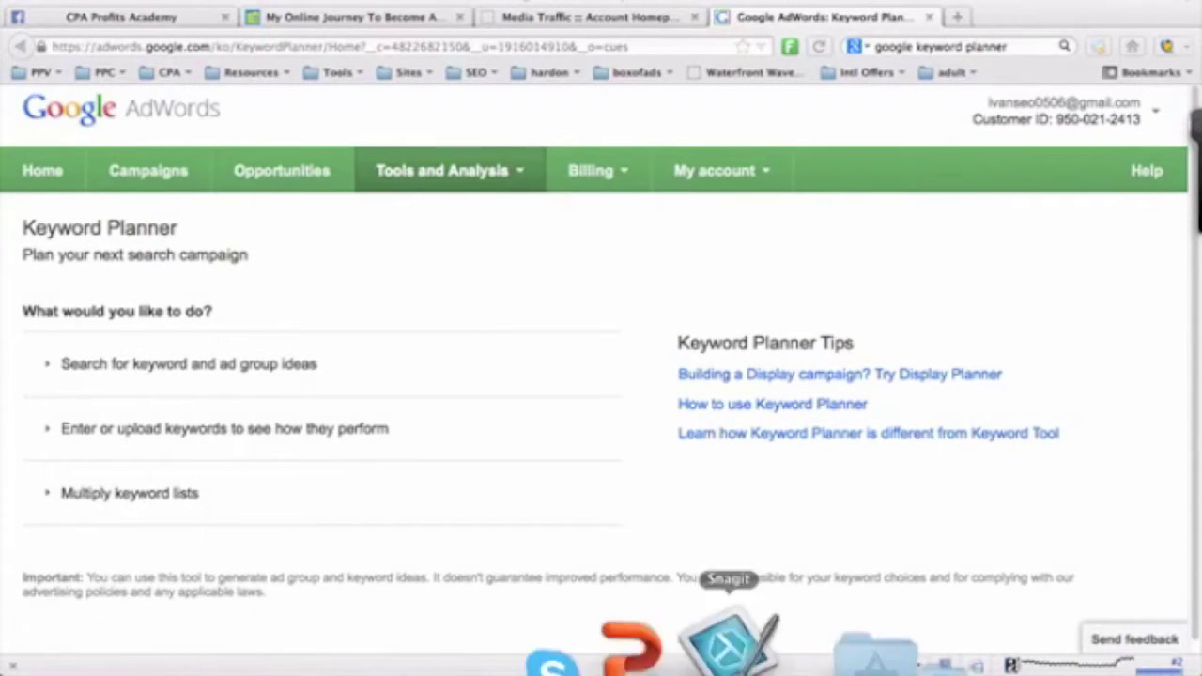
{"action": "right_click", "coordinate": [730, 645]}
{"action": "left_click", "coordinate": [740, 567]}
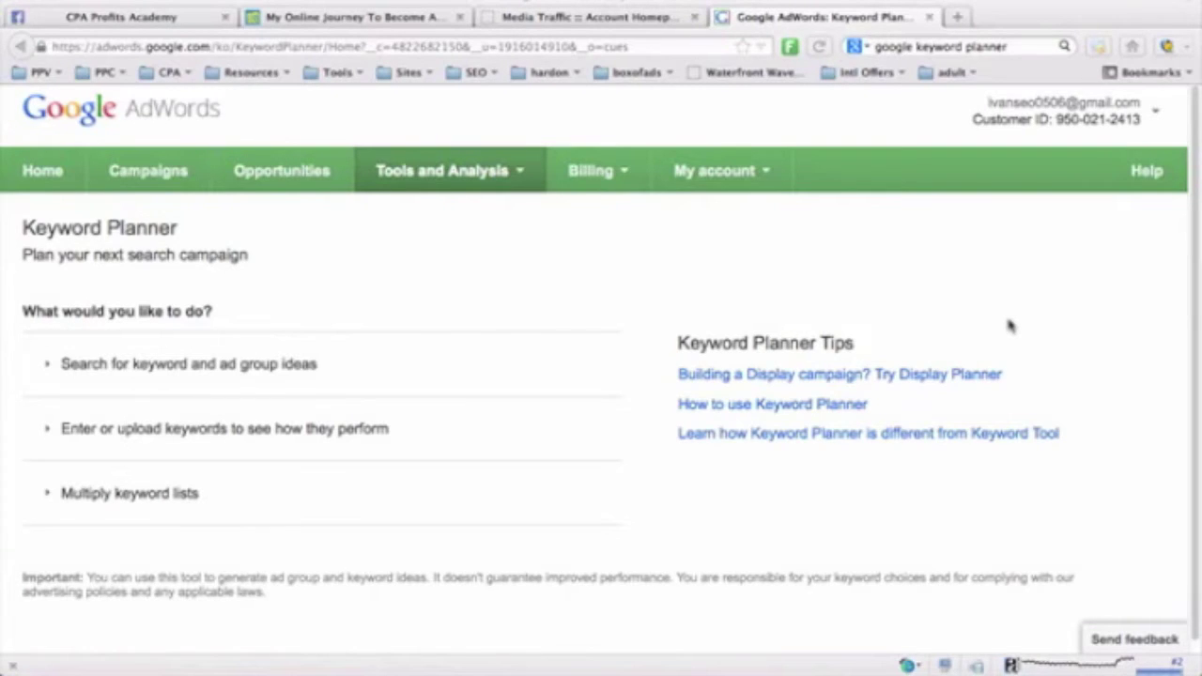
{"action": "scroll", "coordinate": [1011, 325], "scroll_direction": "down", "scroll_amount": 1}
{"action": "scroll", "coordinate": [1011, 325], "scroll_direction": "up", "scroll_amount": 1}
{"action": "left_click", "coordinate": [517, 178]}
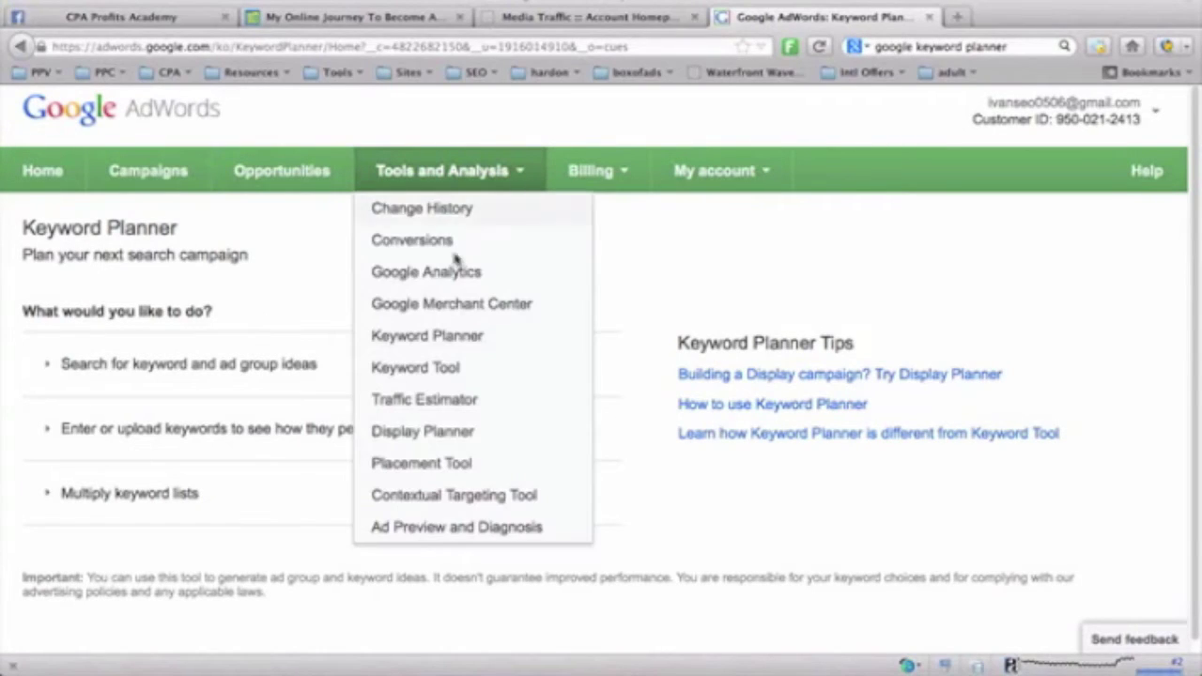
{"action": "left_click", "coordinate": [269, 296]}
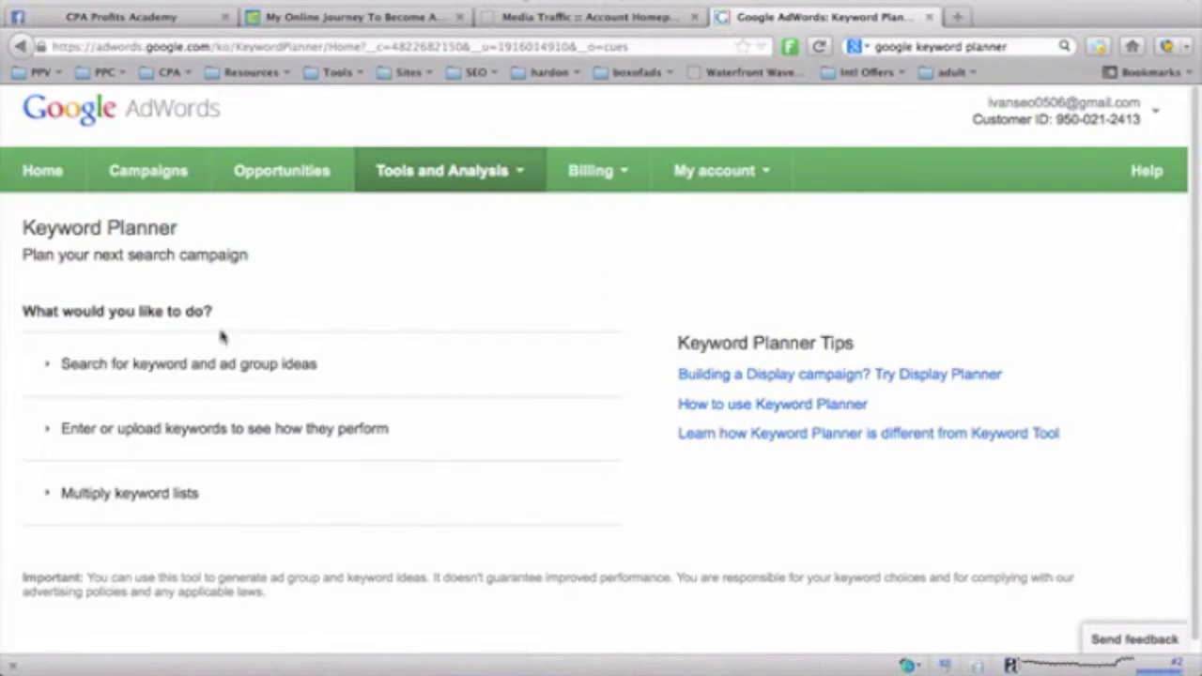
- Expand the keyword and ad group ideas search and clear the 'used car' product entry
{"action": "left_click", "coordinate": [175, 374]}
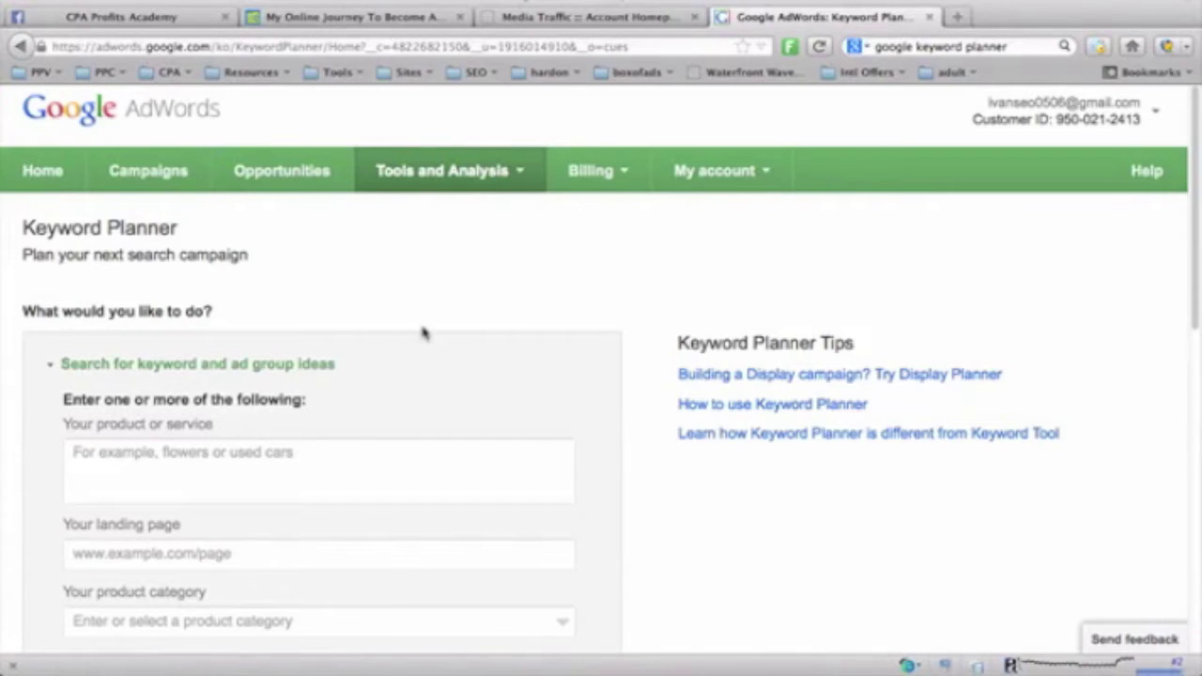
{"action": "scroll", "coordinate": [422, 333], "scroll_direction": "down", "scroll_amount": 3}
{"action": "left_click", "coordinate": [294, 322]}
{"action": "type", "text": "sed car"}
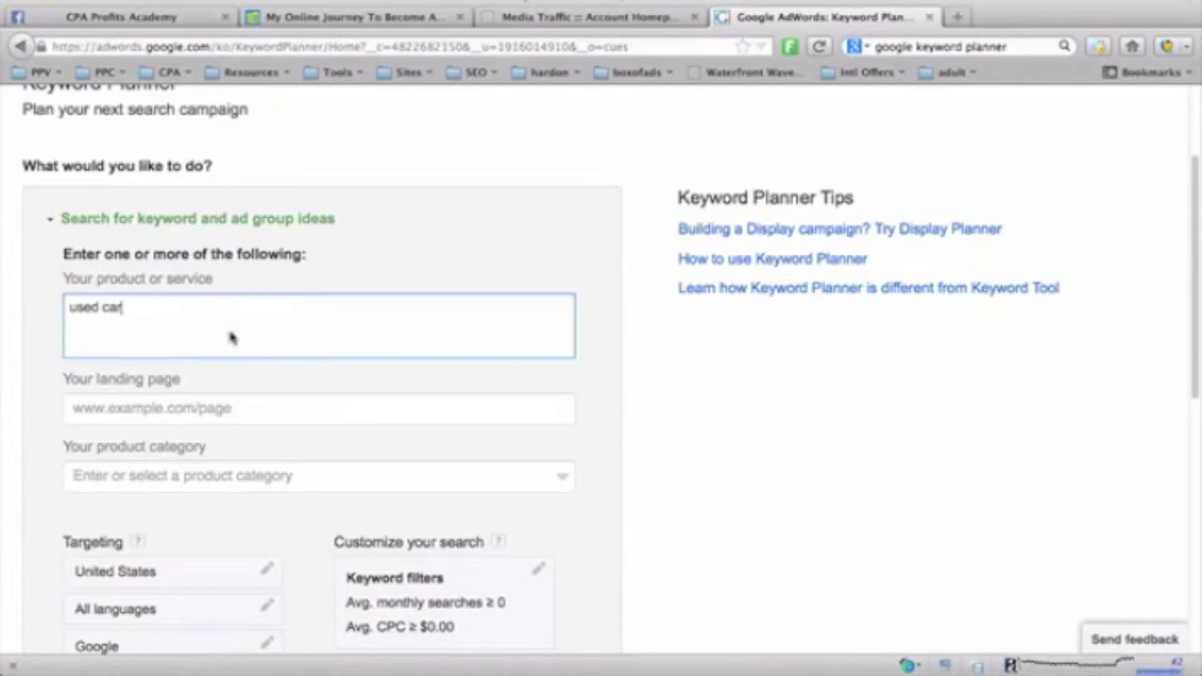
{"action": "left_click_drag", "start_coordinate": [232, 338], "coordinate": [9, 317]}
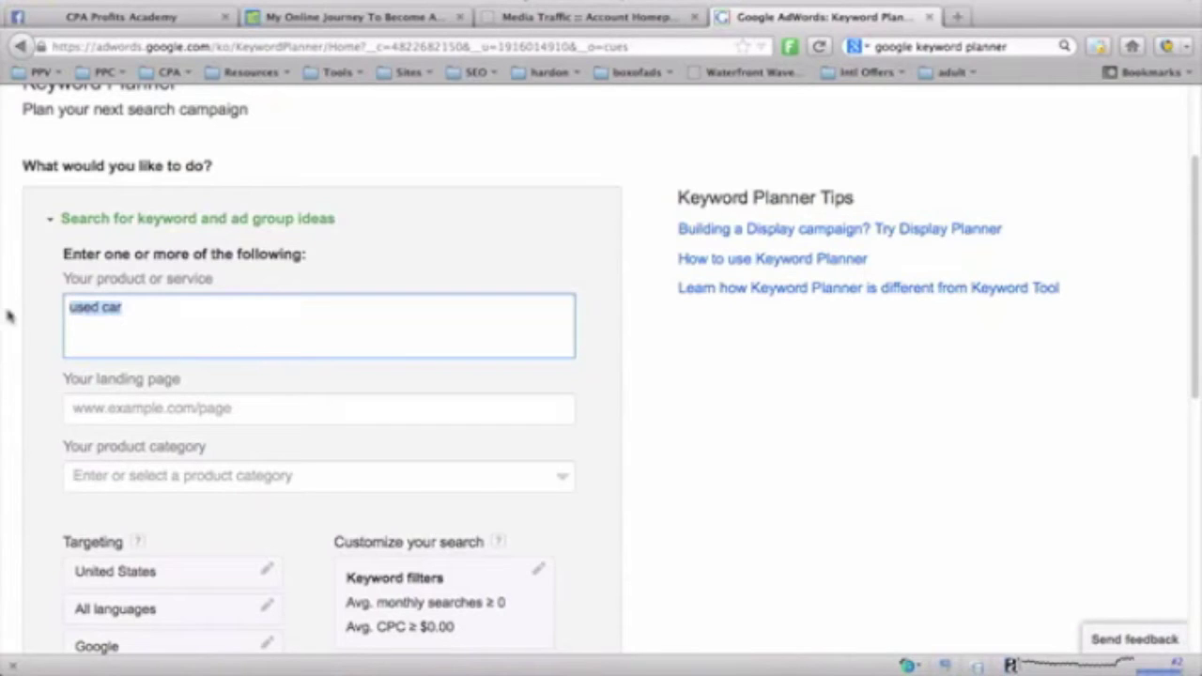
{"action": "key", "text": "BackSpace"}
{"action": "left_click", "coordinate": [80, 412]}
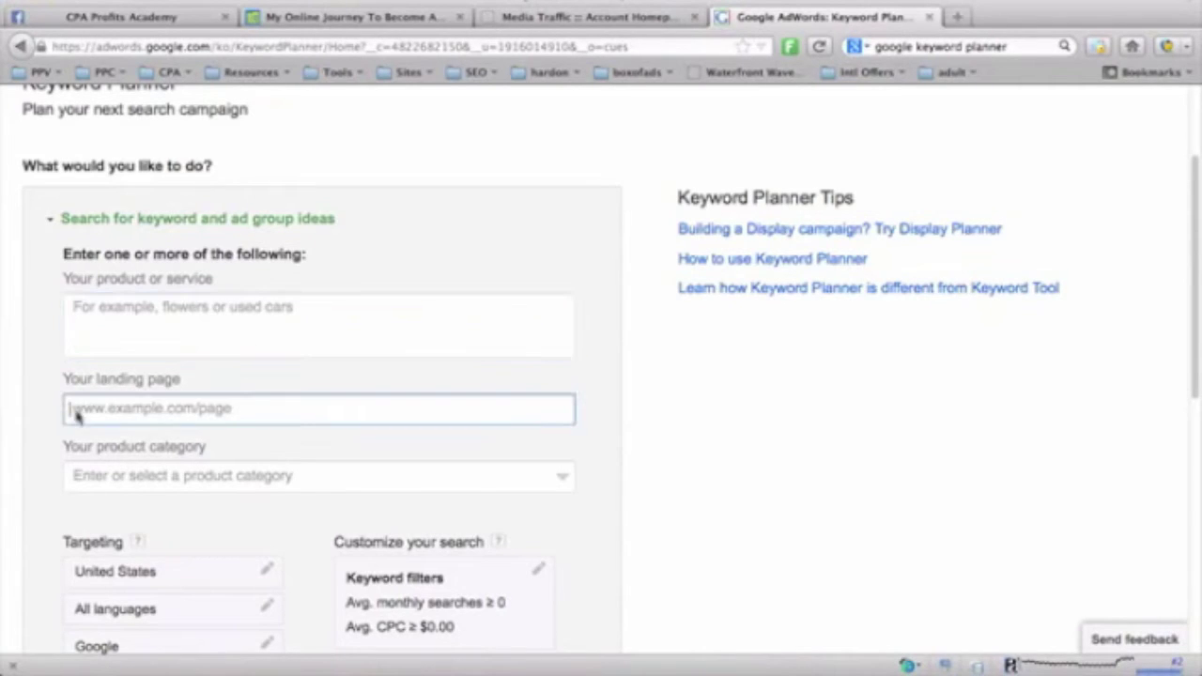
{"action": "type", "text": "www.auto-price-finder.com"}
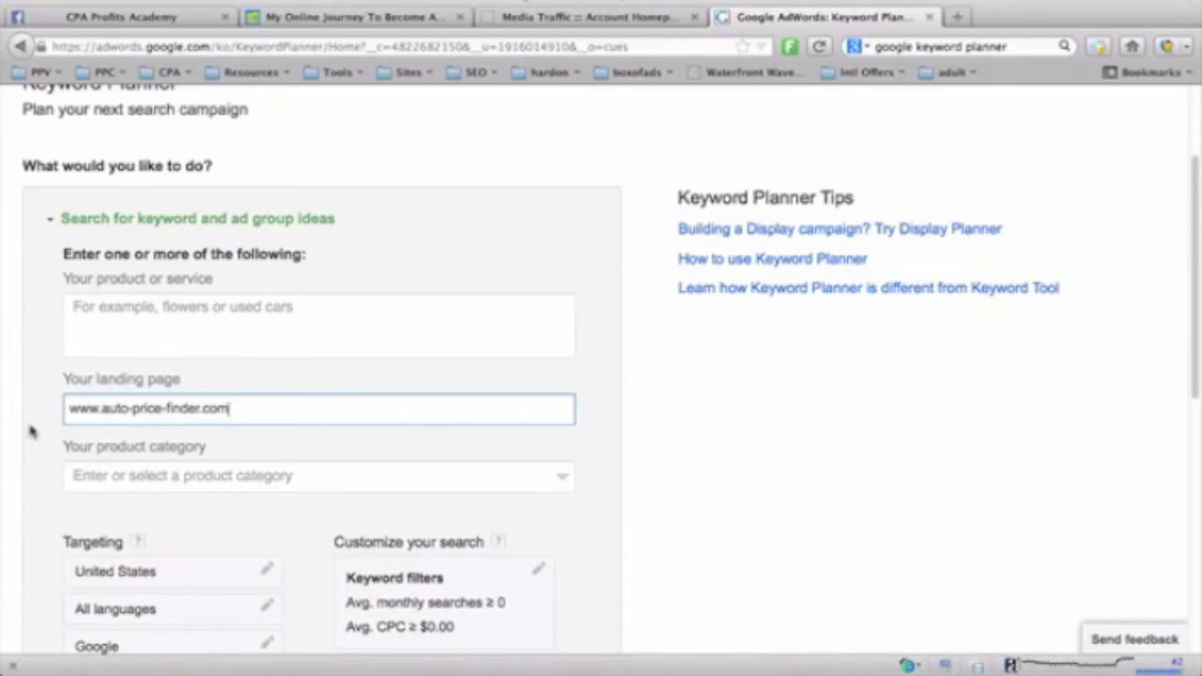
{"action": "scroll", "coordinate": [32, 430], "scroll_direction": "down", "scroll_amount": 3}
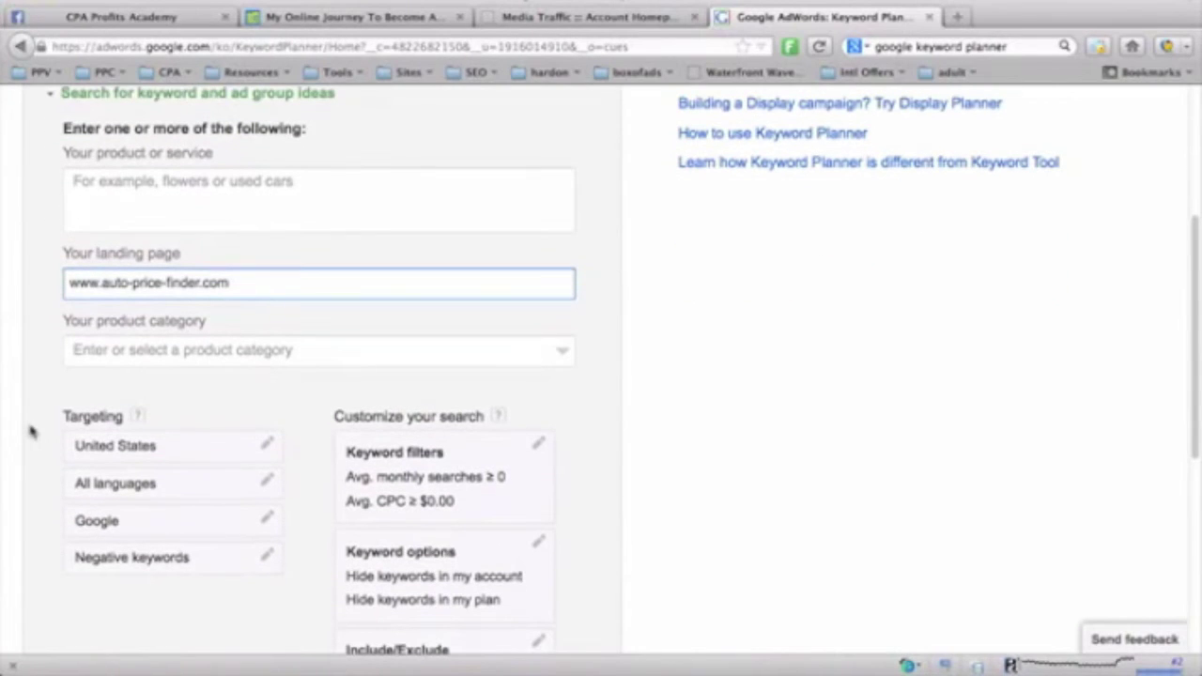
{"action": "scroll", "coordinate": [300, 361], "scroll_direction": "down", "scroll_amount": 3}
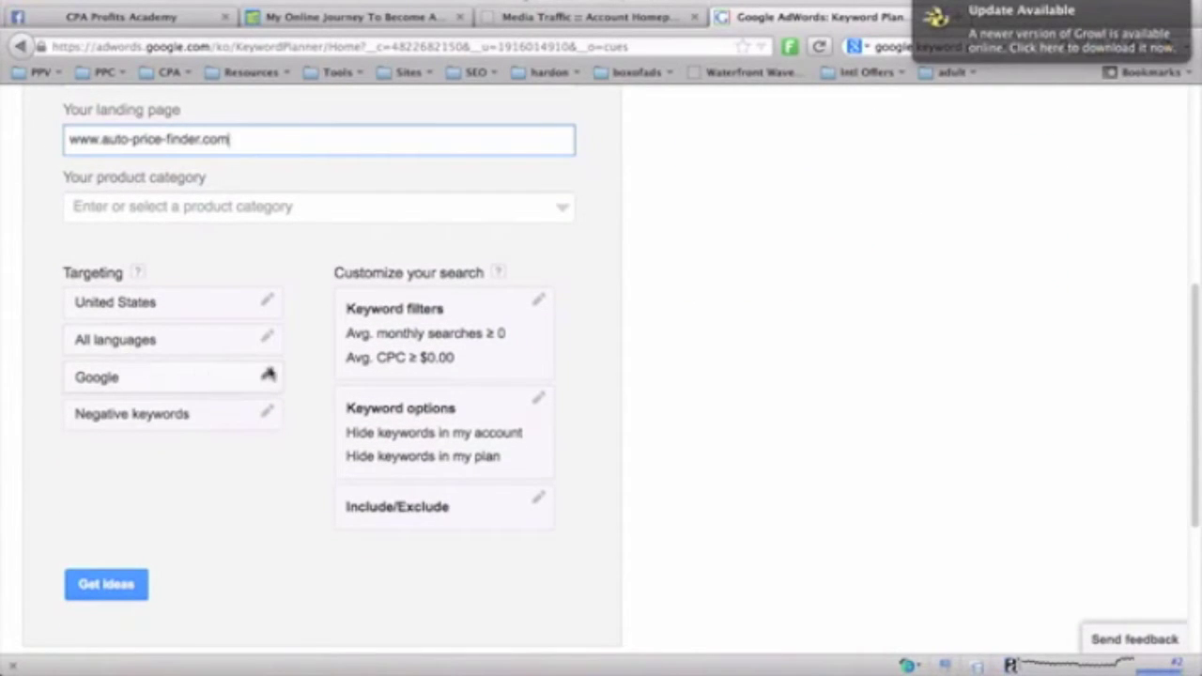
- Switch network targeting from Google only to Google and search partners
{"action": "left_click", "coordinate": [267, 374]}
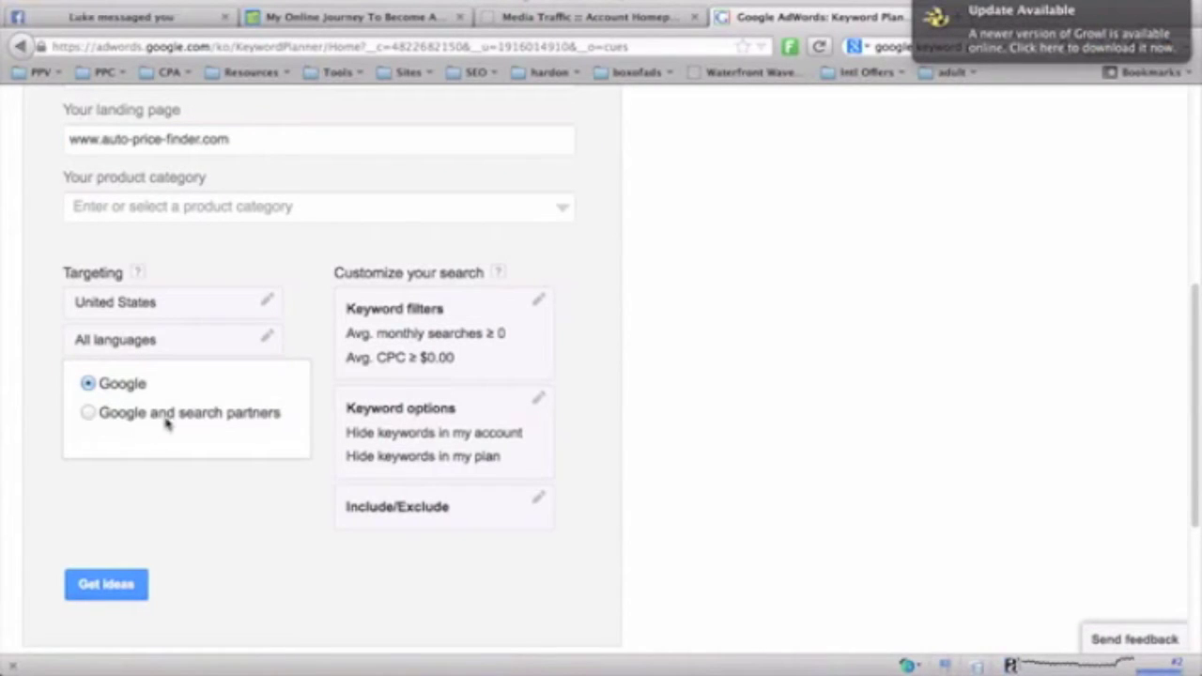
{"action": "left_click", "coordinate": [88, 415]}
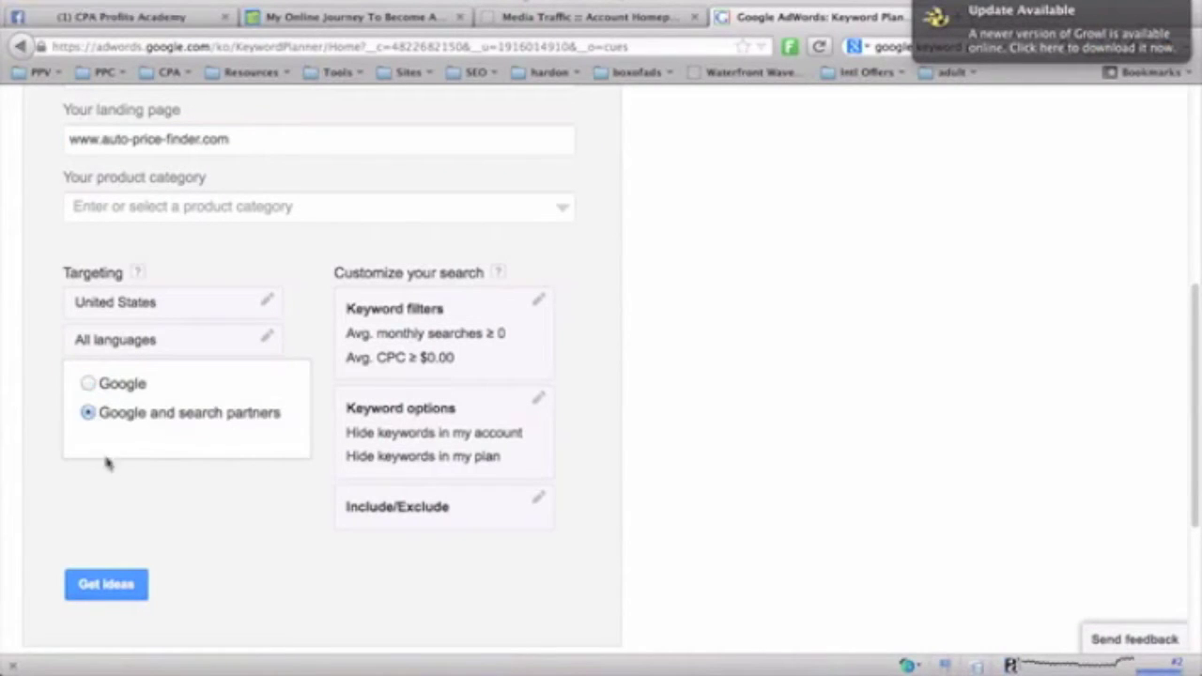
{"action": "left_click", "coordinate": [112, 491]}
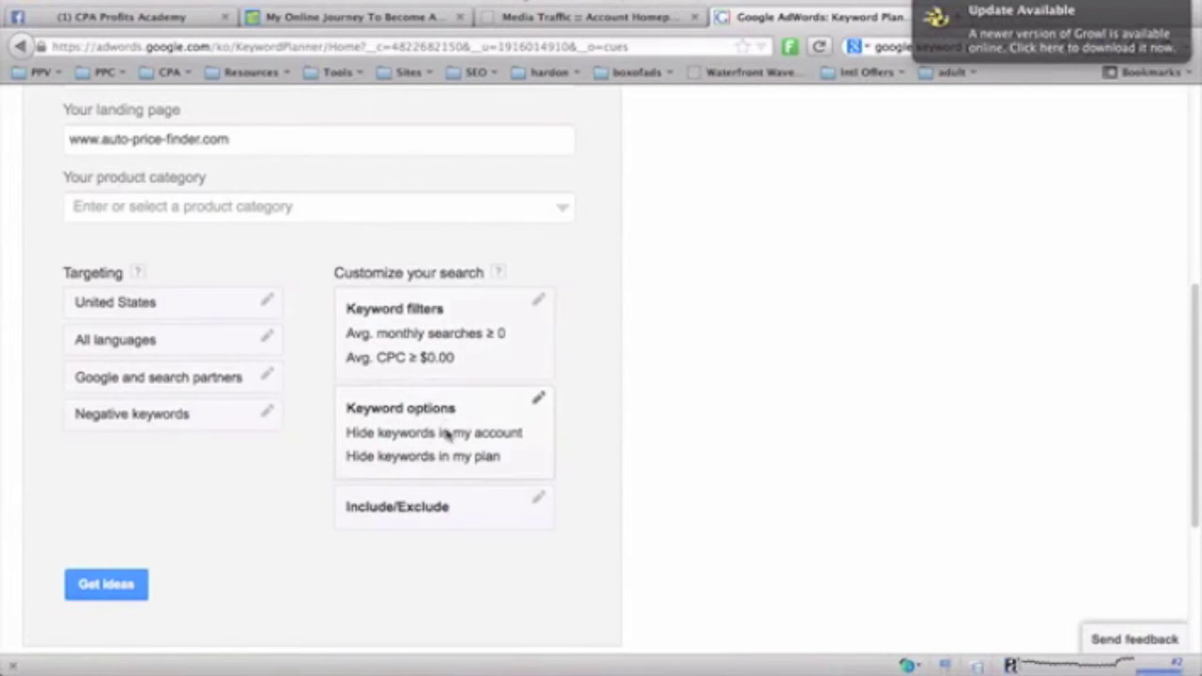
{"action": "scroll", "coordinate": [447, 451], "scroll_direction": "down", "scroll_amount": 2}
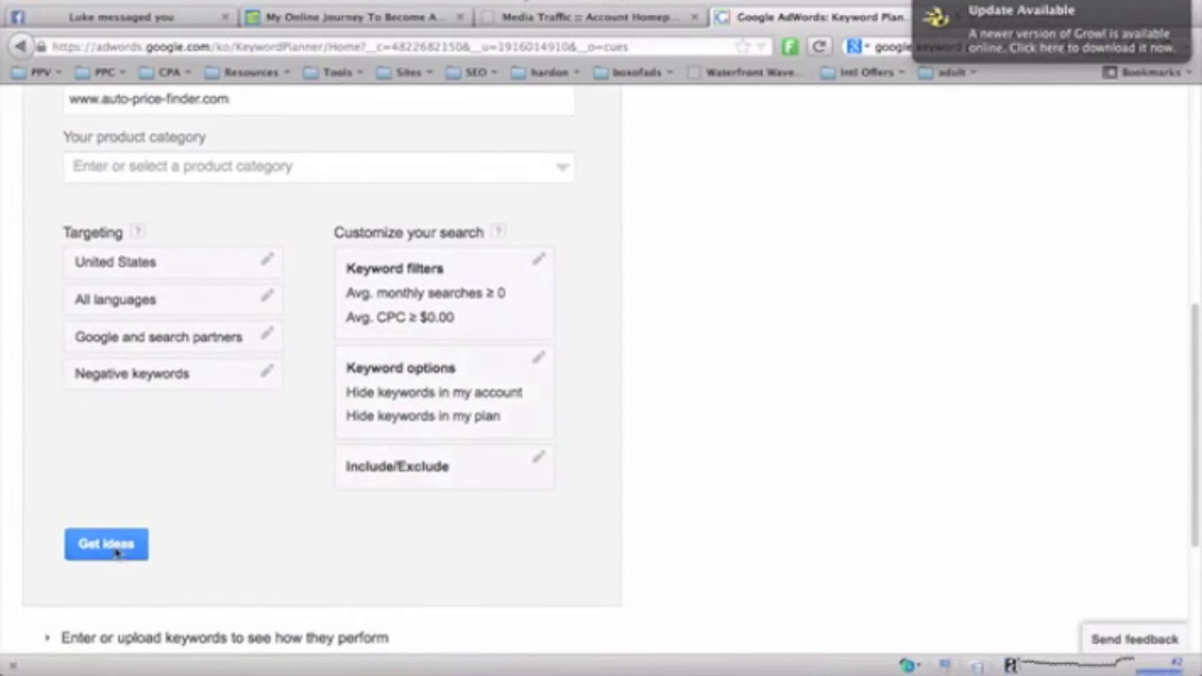
{"action": "left_click", "coordinate": [106, 546]}
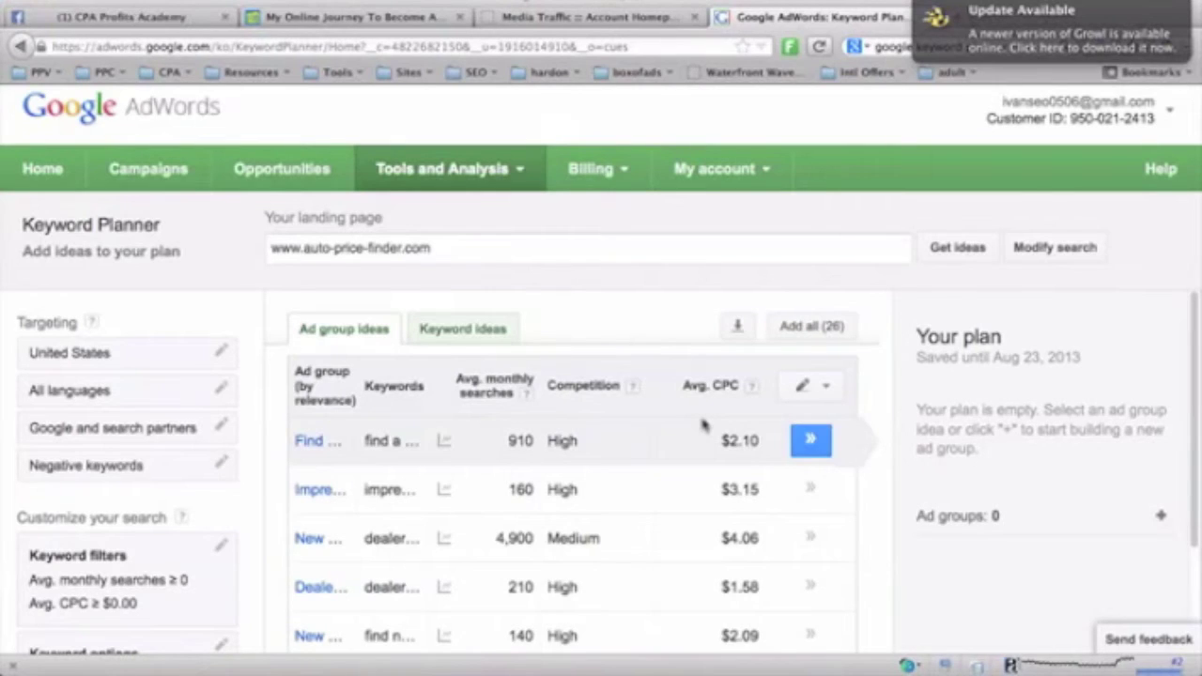
{"action": "scroll", "coordinate": [582, 312], "scroll_direction": "down", "scroll_amount": 1}
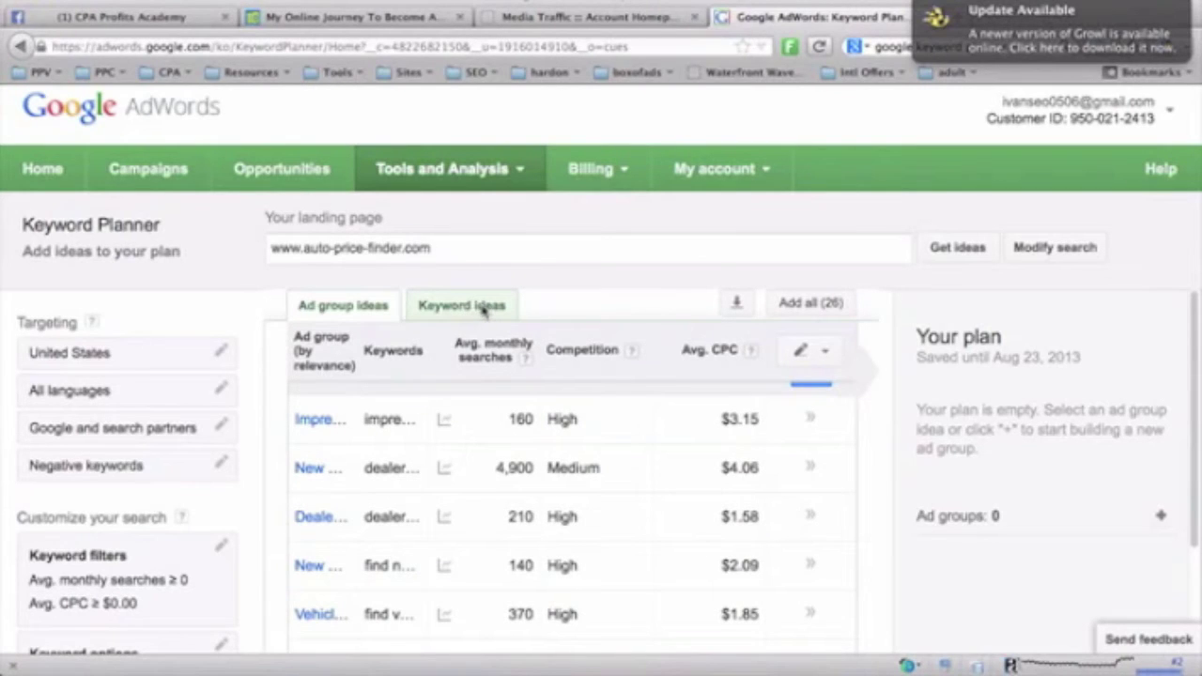
{"action": "left_click", "coordinate": [485, 308]}
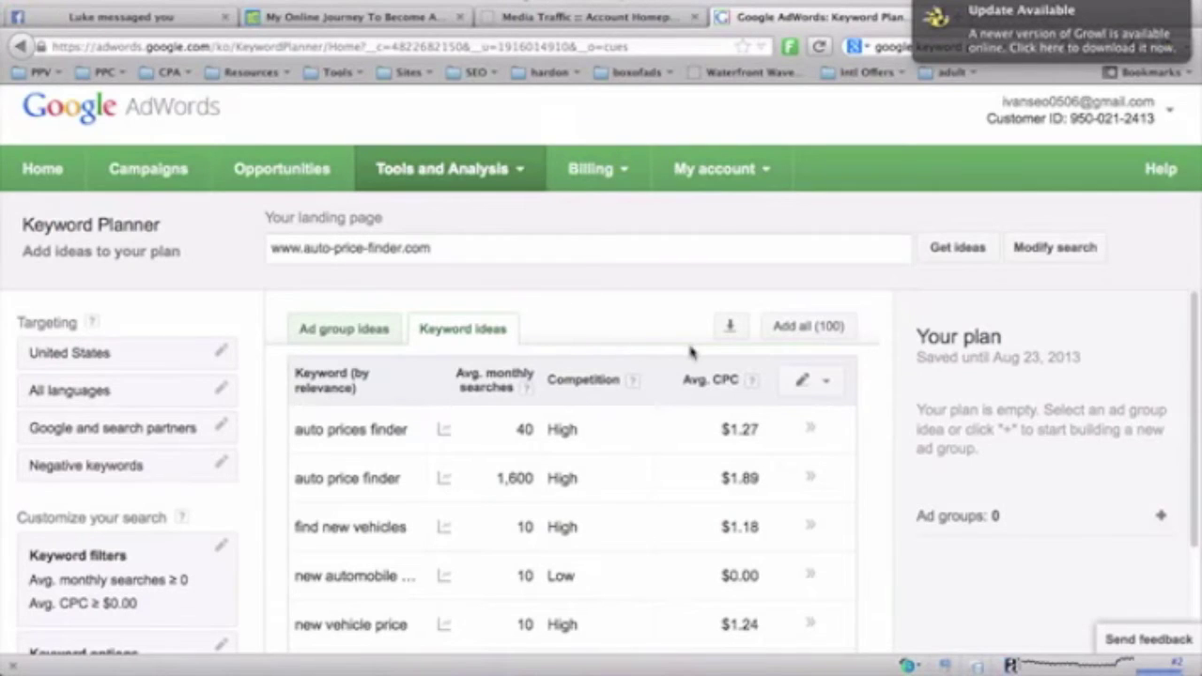
{"action": "scroll", "coordinate": [646, 393], "scroll_direction": "down", "scroll_amount": 2}
{"action": "scroll", "coordinate": [526, 418], "scroll_direction": "up", "scroll_amount": 2}
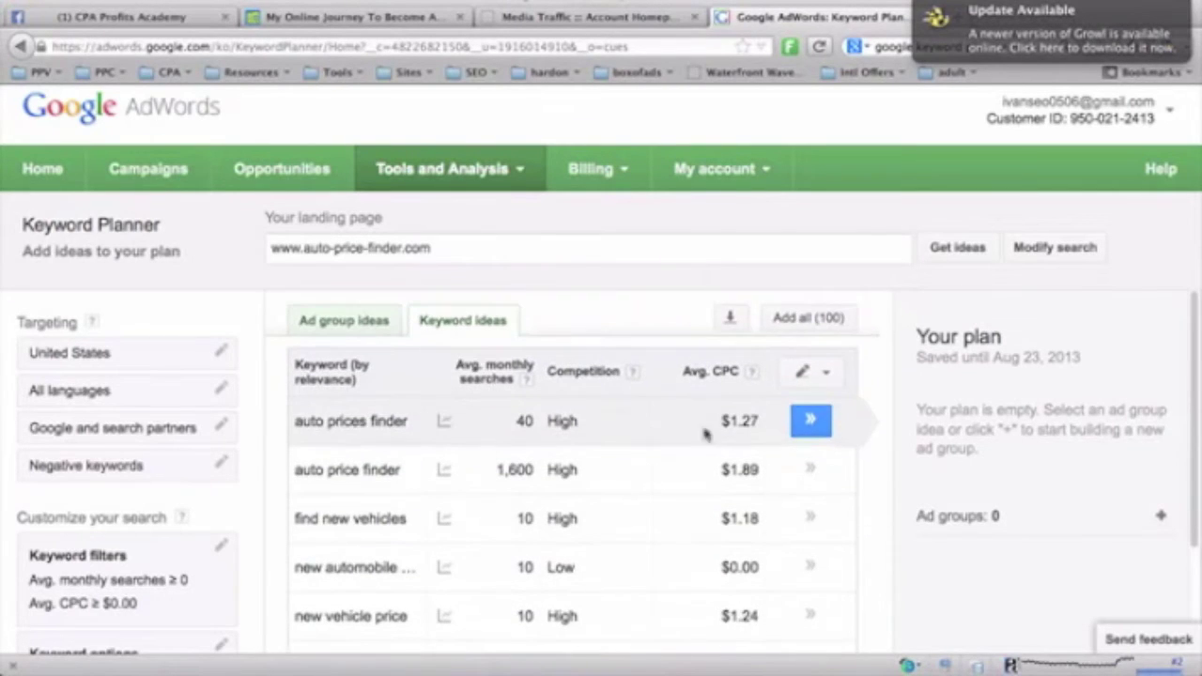
{"action": "scroll", "coordinate": [886, 411], "scroll_direction": "down", "scroll_amount": 2}
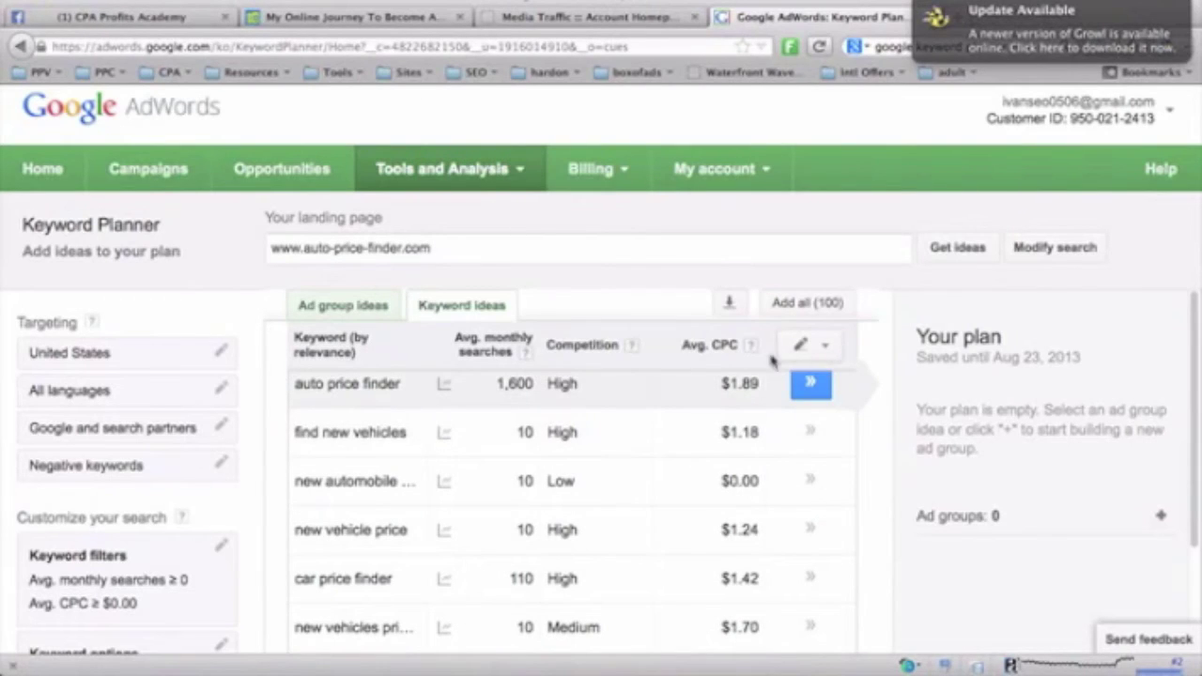
{"action": "left_click", "coordinate": [823, 351]}
{"action": "left_click", "coordinate": [825, 345]}
{"action": "left_click", "coordinate": [824, 345]}
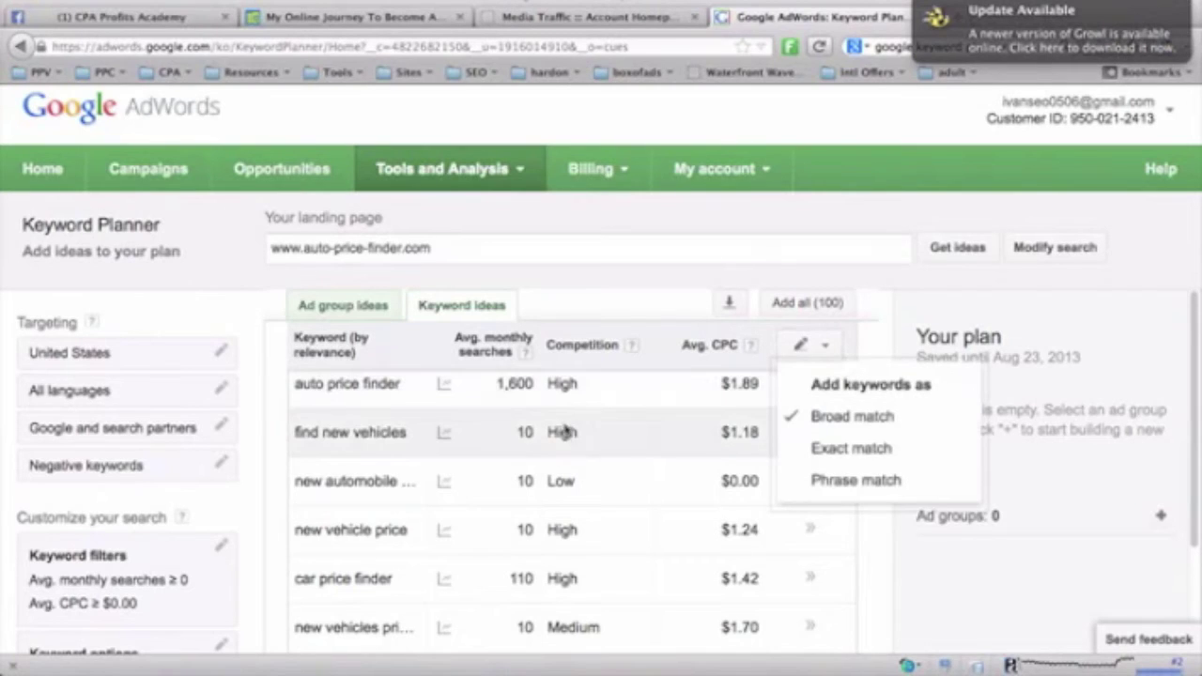
{"action": "left_click", "coordinate": [625, 308]}
{"action": "scroll", "coordinate": [450, 423], "scroll_direction": "down", "scroll_amount": 3}
{"action": "mouse_move", "coordinate": [444, 449]}
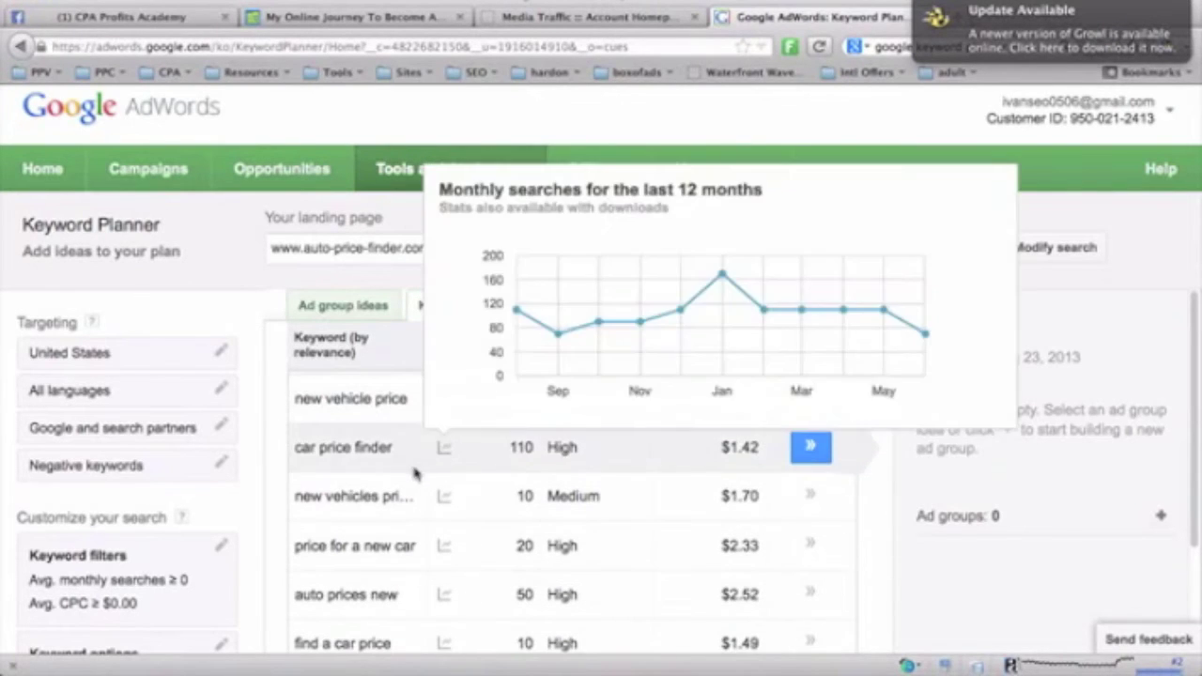
{"action": "scroll", "coordinate": [416, 469], "scroll_direction": "down", "scroll_amount": 1}
{"action": "scroll", "coordinate": [416, 465], "scroll_direction": "up", "scroll_amount": 5}
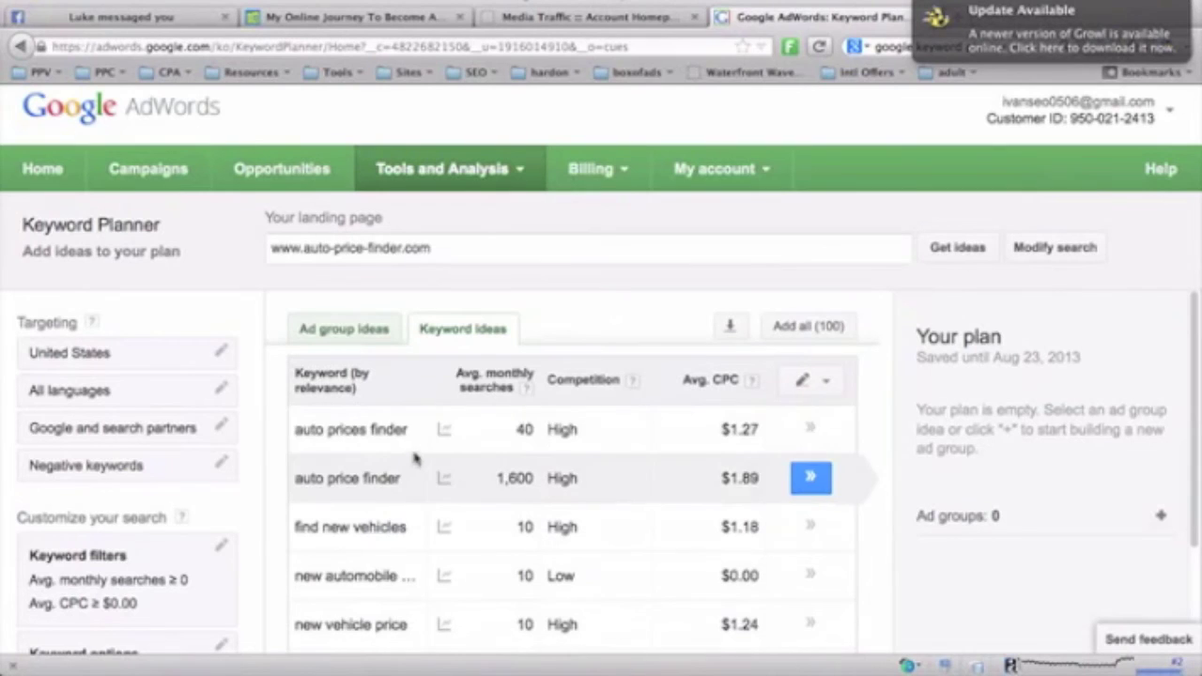
{"action": "left_click", "coordinate": [489, 385]}
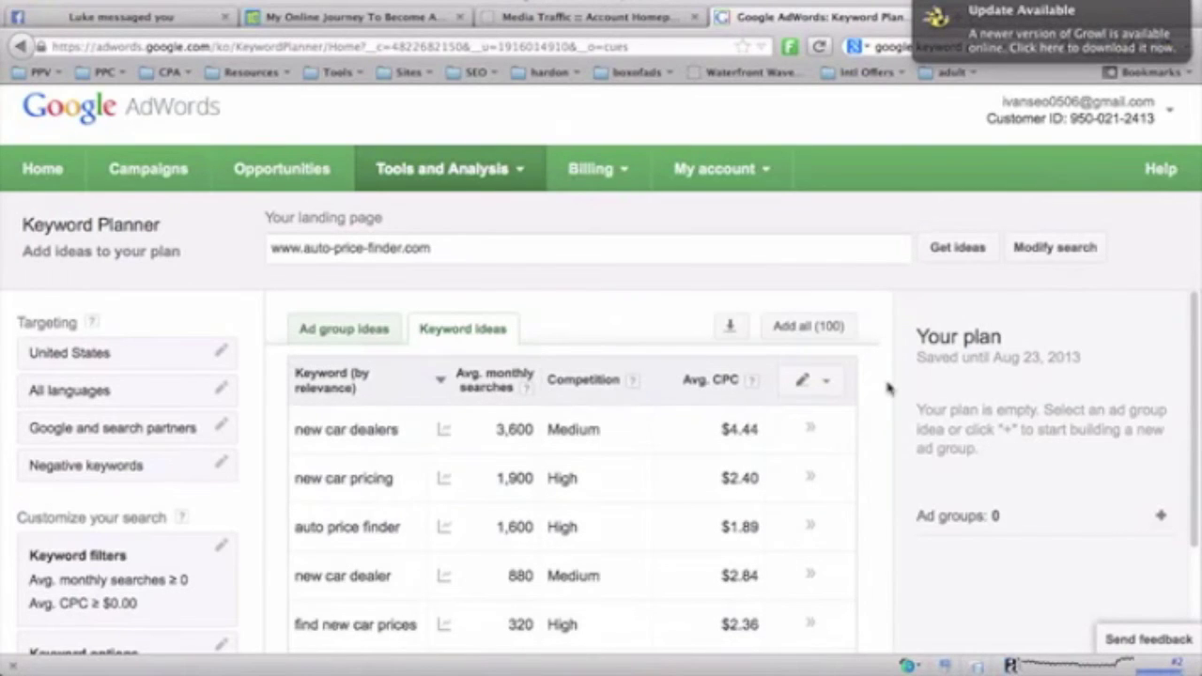
{"action": "scroll", "coordinate": [889, 388], "scroll_direction": "down", "scroll_amount": 1}
{"action": "scroll", "coordinate": [879, 383], "scroll_direction": "up", "scroll_amount": 1}
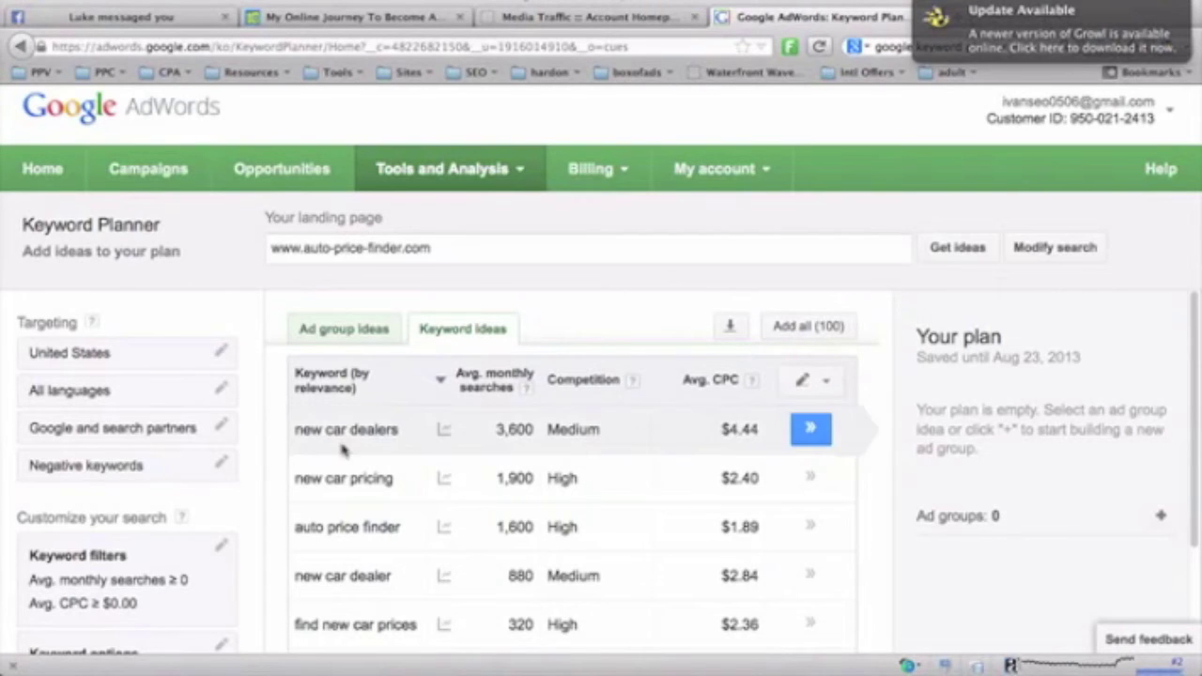
{"action": "scroll", "coordinate": [338, 448], "scroll_direction": "down", "scroll_amount": 5}
{"action": "scroll", "coordinate": [341, 451], "scroll_direction": "up", "scroll_amount": 5}
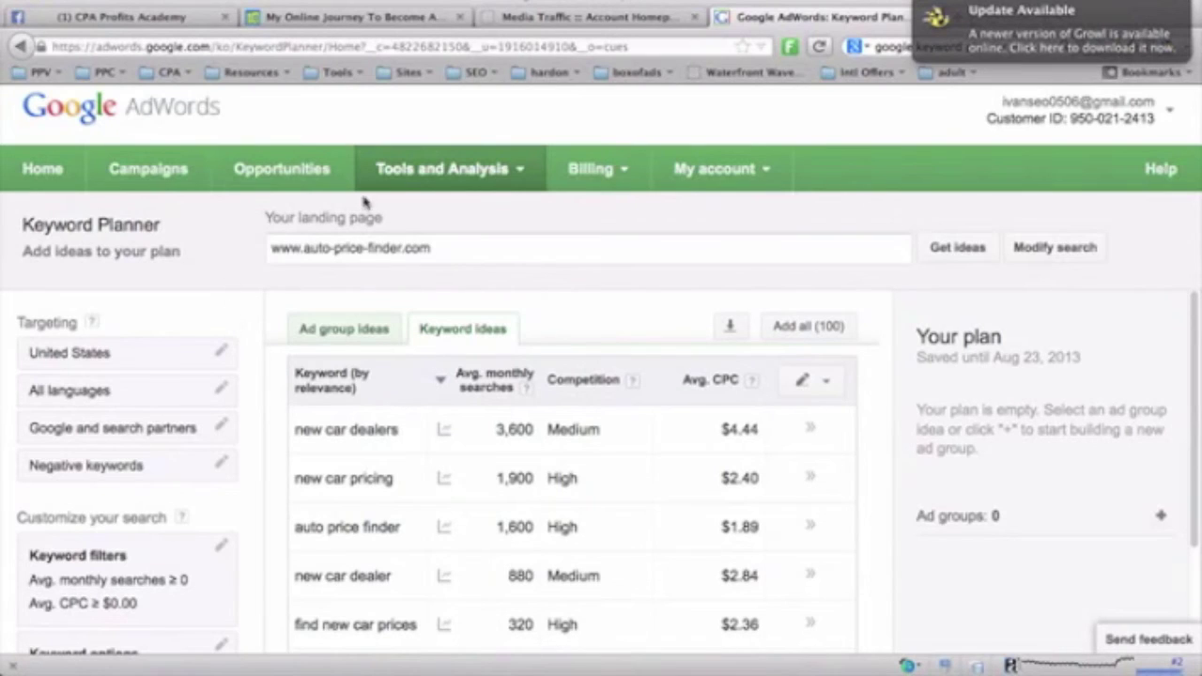
{"action": "left_click", "coordinate": [421, 177]}
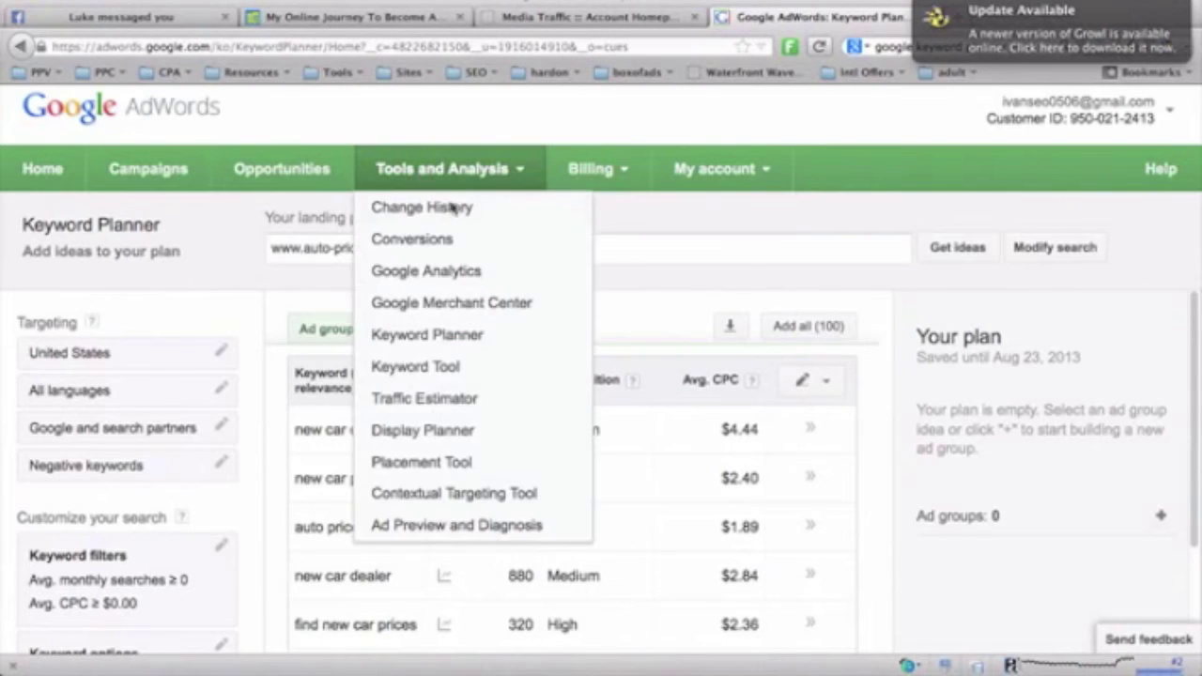
- Start a new keyword ideas search from the Keyword Planner page with product 'used car'
{"action": "left_click", "coordinate": [427, 338]}
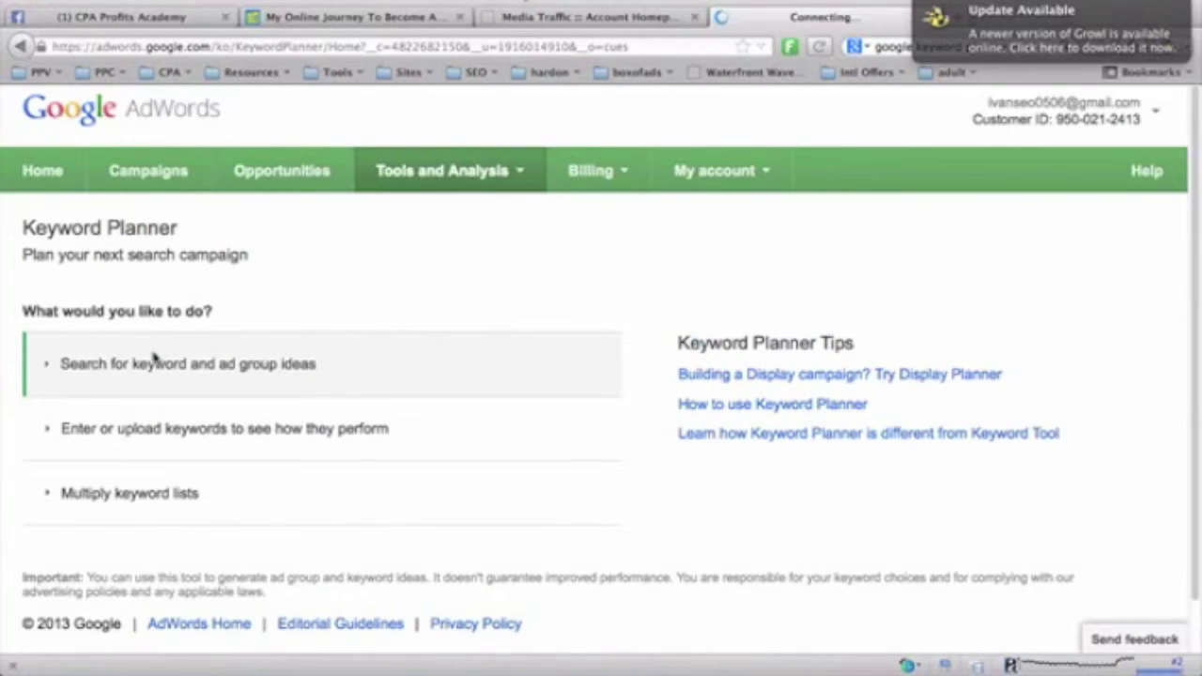
{"action": "left_click", "coordinate": [153, 355]}
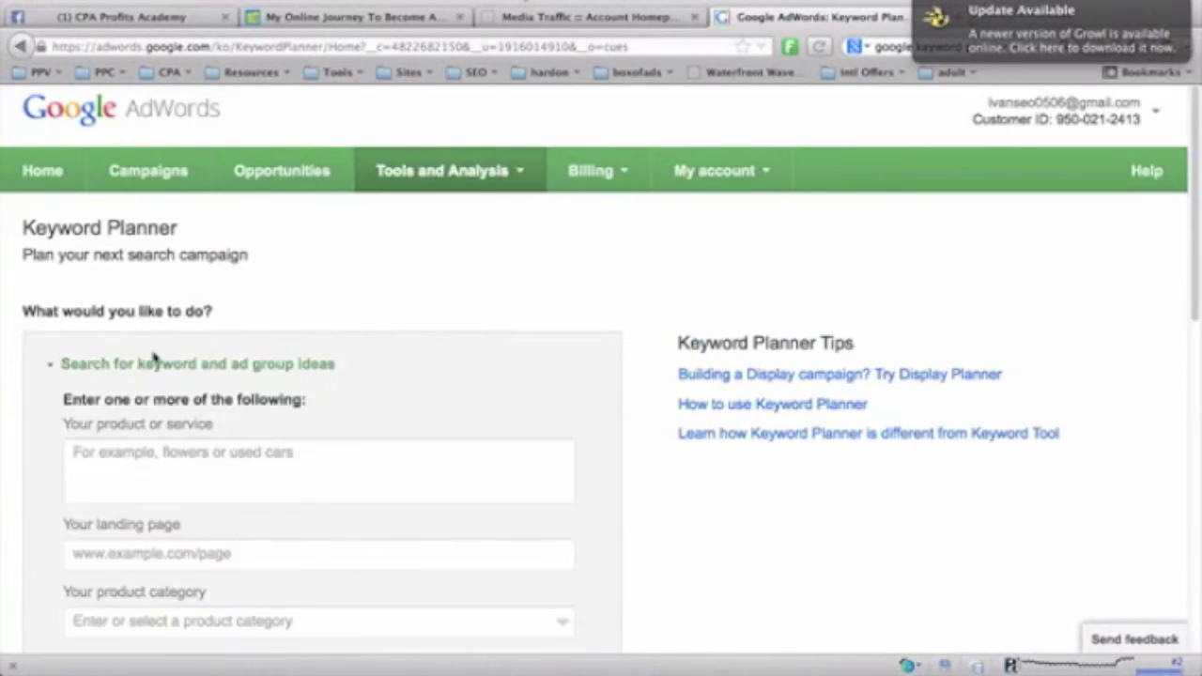
{"action": "scroll", "coordinate": [295, 260], "scroll_direction": "down", "scroll_amount": 4}
{"action": "left_click", "coordinate": [239, 303]}
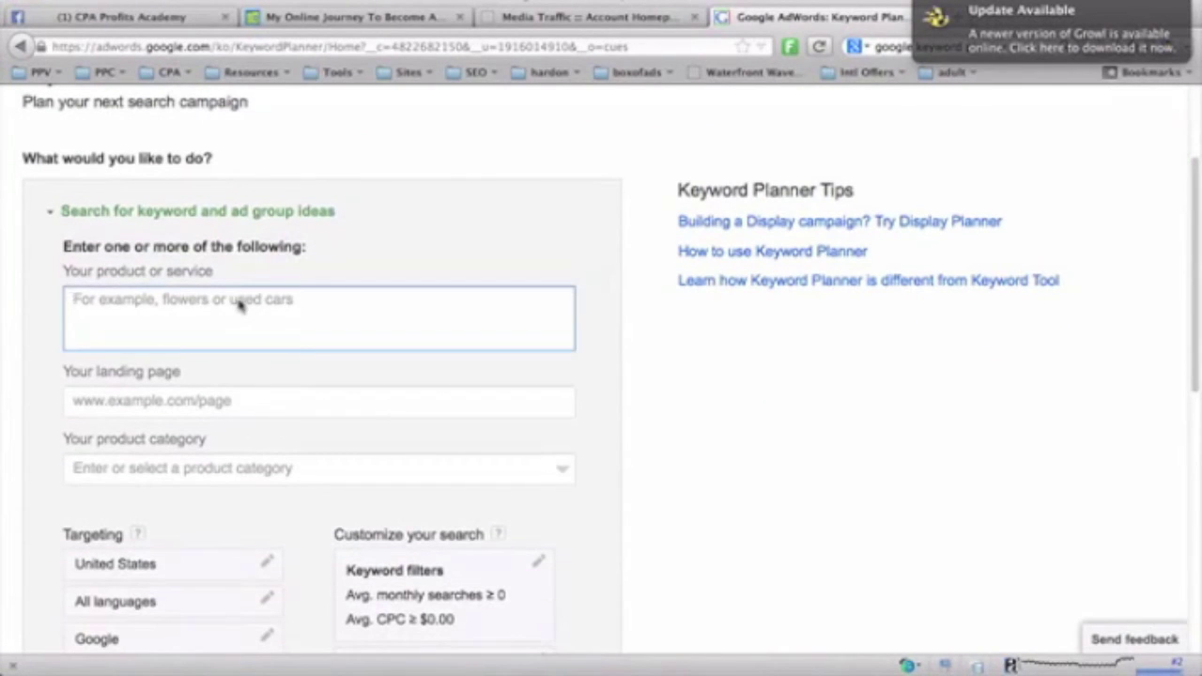
{"action": "type", "text": "used car"}
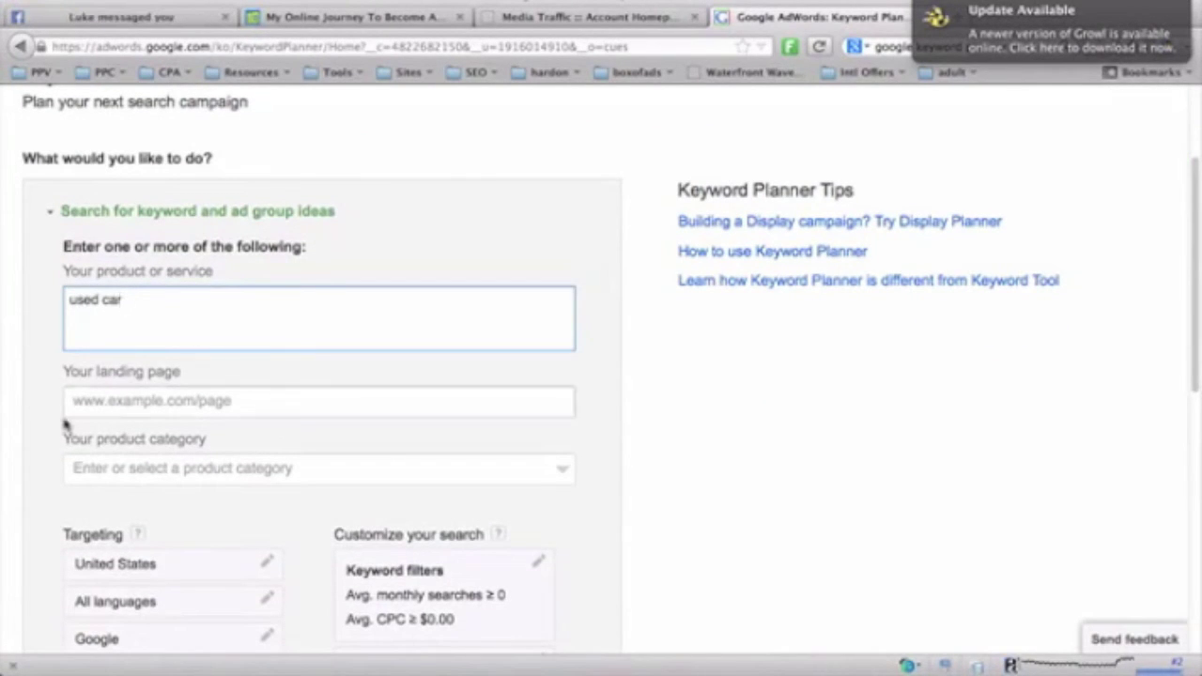
- Target Google and search partners, then request ideas for used car
{"action": "scroll", "coordinate": [75, 418], "scroll_direction": "down", "scroll_amount": 3}
{"action": "left_click", "coordinate": [161, 515]}
{"action": "left_click", "coordinate": [110, 554]}
{"action": "scroll", "coordinate": [31, 552], "scroll_direction": "down", "scroll_amount": 4}
{"action": "left_click", "coordinate": [106, 536]}
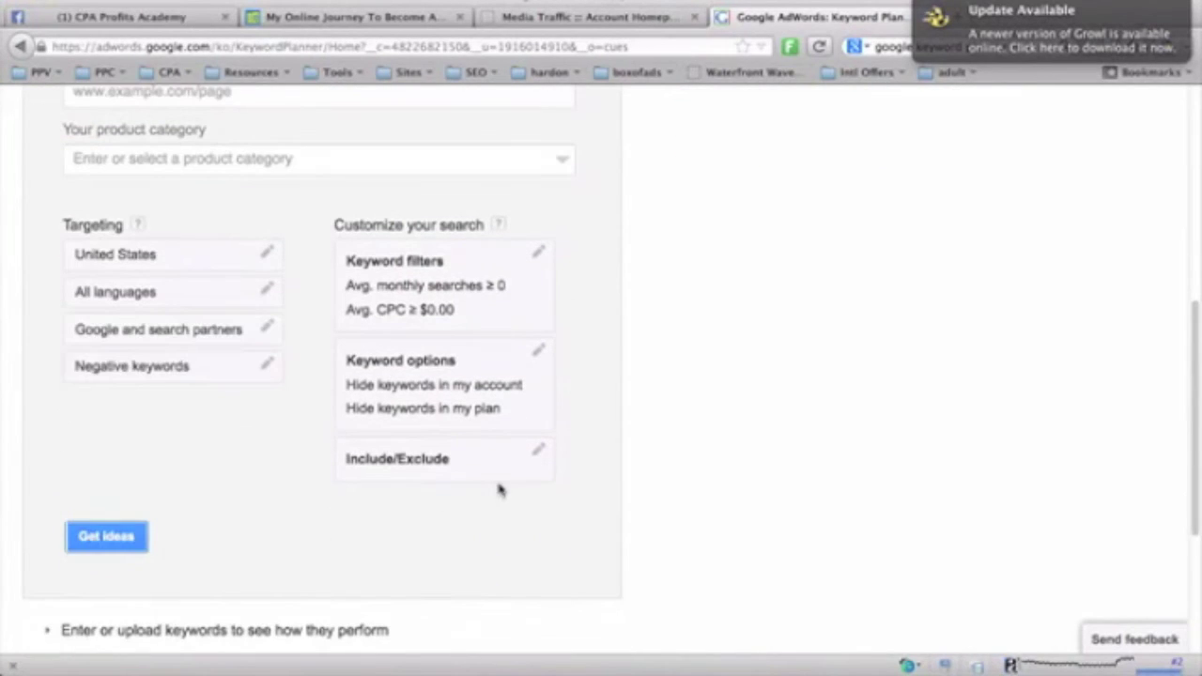
{"action": "scroll", "coordinate": [675, 461], "scroll_direction": "up", "scroll_amount": 2}
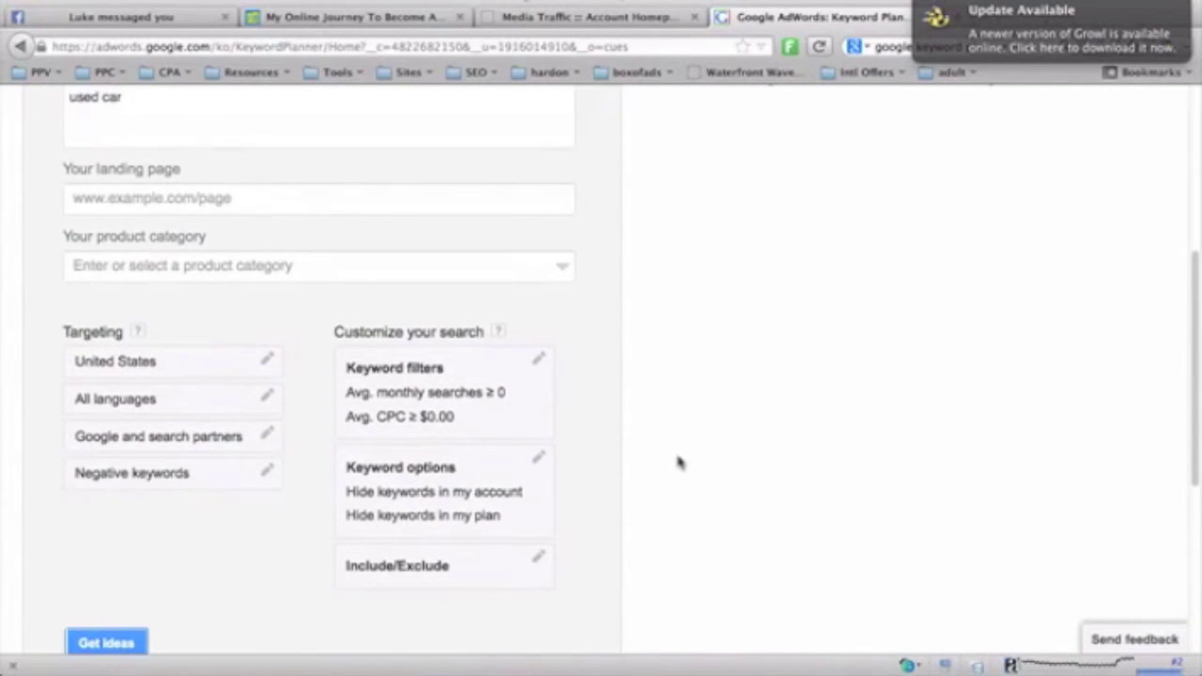
{"action": "scroll", "coordinate": [680, 462], "scroll_direction": "up", "scroll_amount": 1}
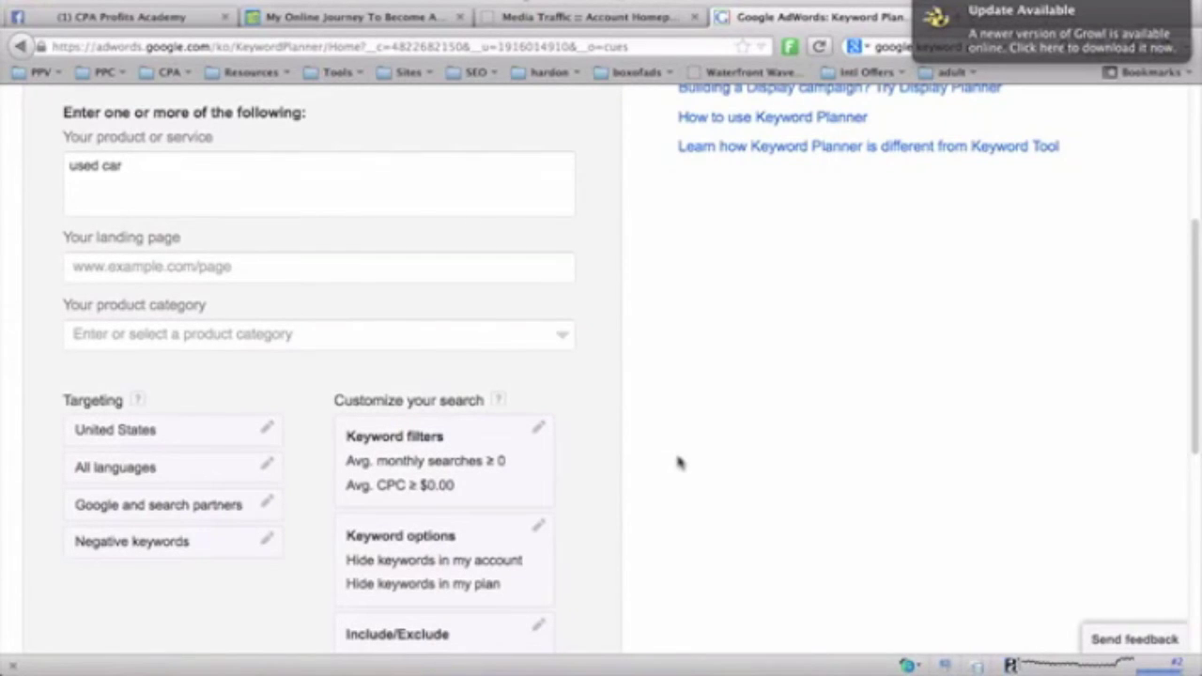
{"action": "scroll", "coordinate": [537, 267], "scroll_direction": "down", "scroll_amount": 5}
{"action": "left_click", "coordinate": [116, 404]}
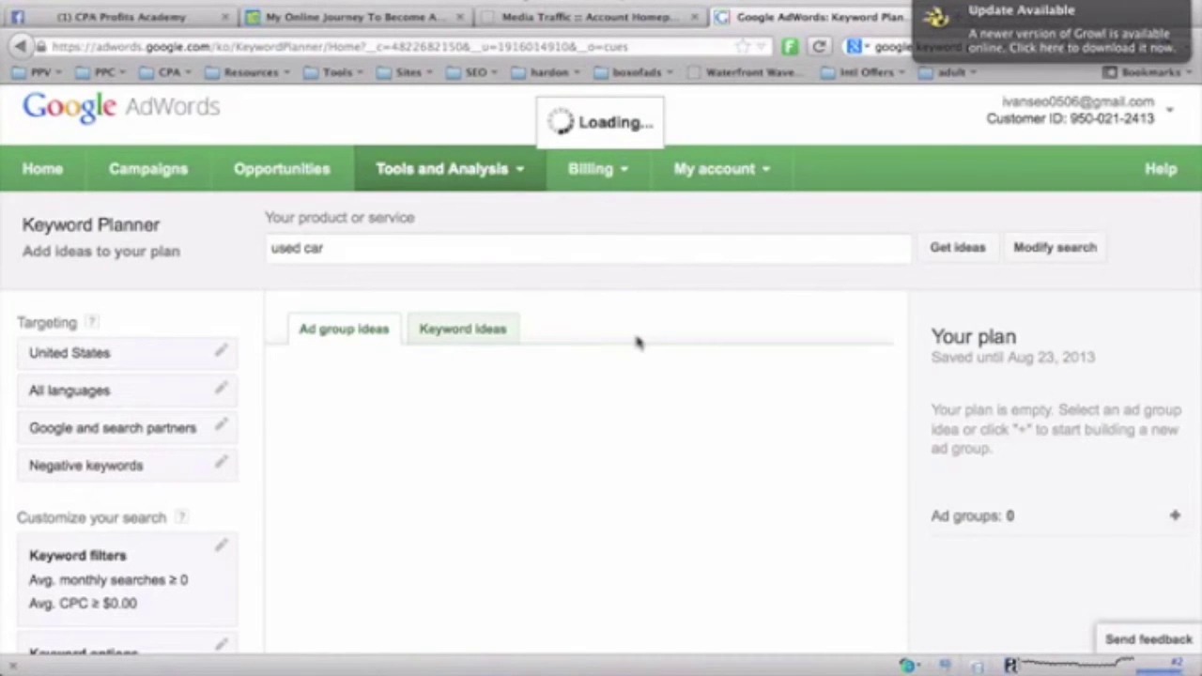
- Show the used car Keyword ideas list and highlight 'used car' at 74,000 searches, $1.30 CPC
{"action": "left_click", "coordinate": [429, 335]}
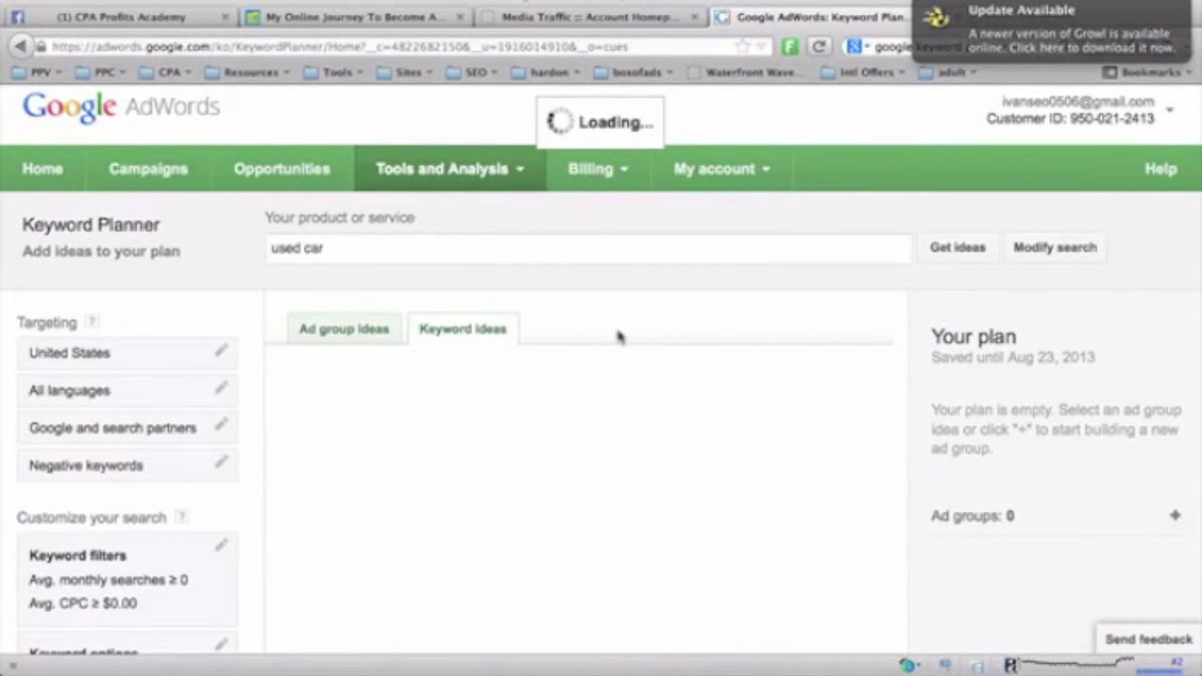
{"action": "scroll", "coordinate": [648, 338], "scroll_direction": "down", "scroll_amount": 2}
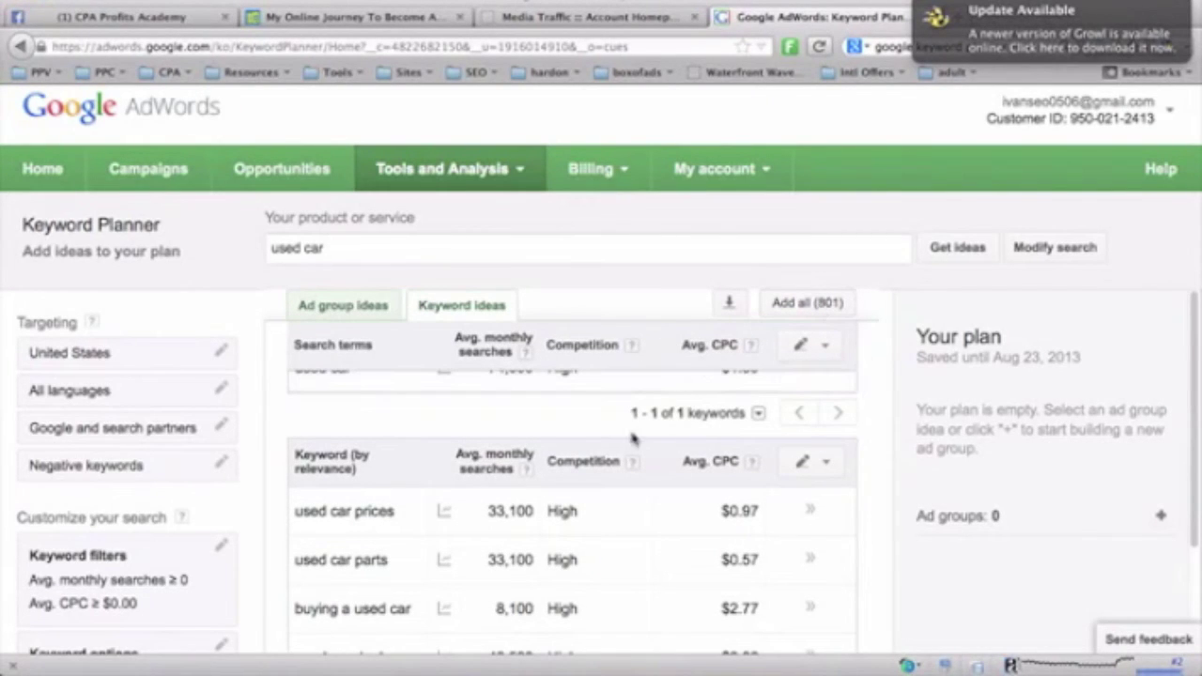
{"action": "scroll", "coordinate": [877, 447], "scroll_direction": "down", "scroll_amount": 2}
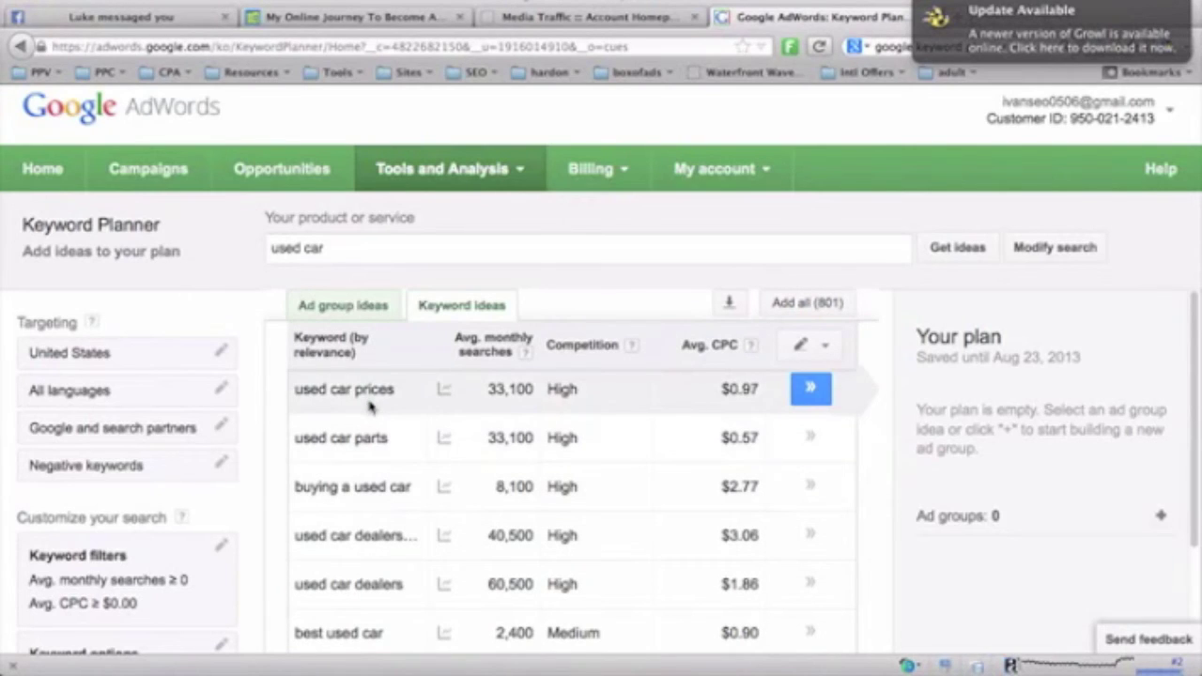
{"action": "left_click", "coordinate": [332, 249]}
{"action": "scroll", "coordinate": [385, 479], "scroll_direction": "down", "scroll_amount": 1}
{"action": "scroll", "coordinate": [385, 479], "scroll_direction": "down", "scroll_amount": 3}
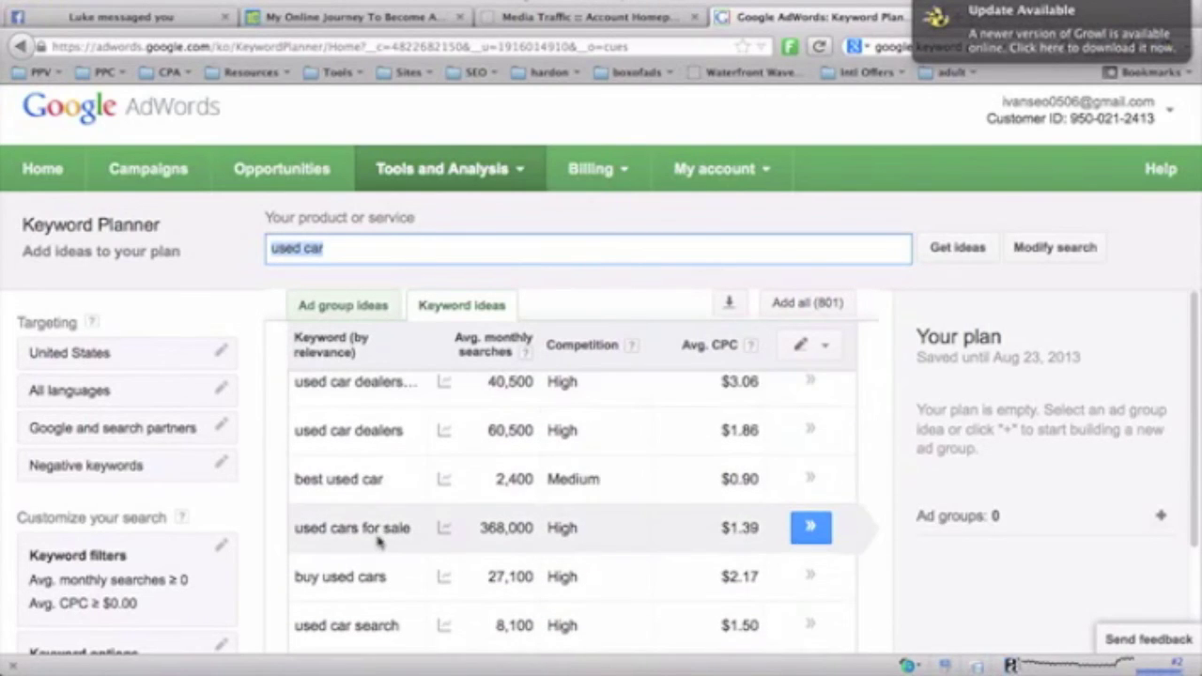
{"action": "scroll", "coordinate": [340, 561], "scroll_direction": "down", "scroll_amount": 5}
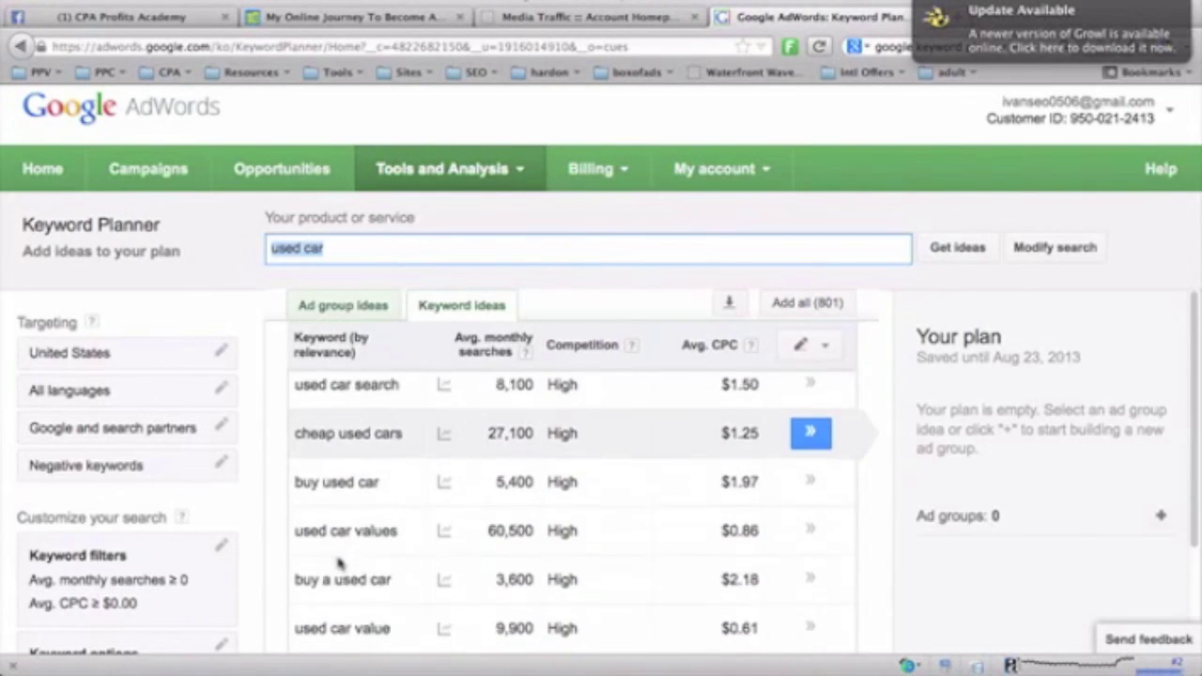
{"action": "scroll", "coordinate": [341, 562], "scroll_direction": "up", "scroll_amount": 10}
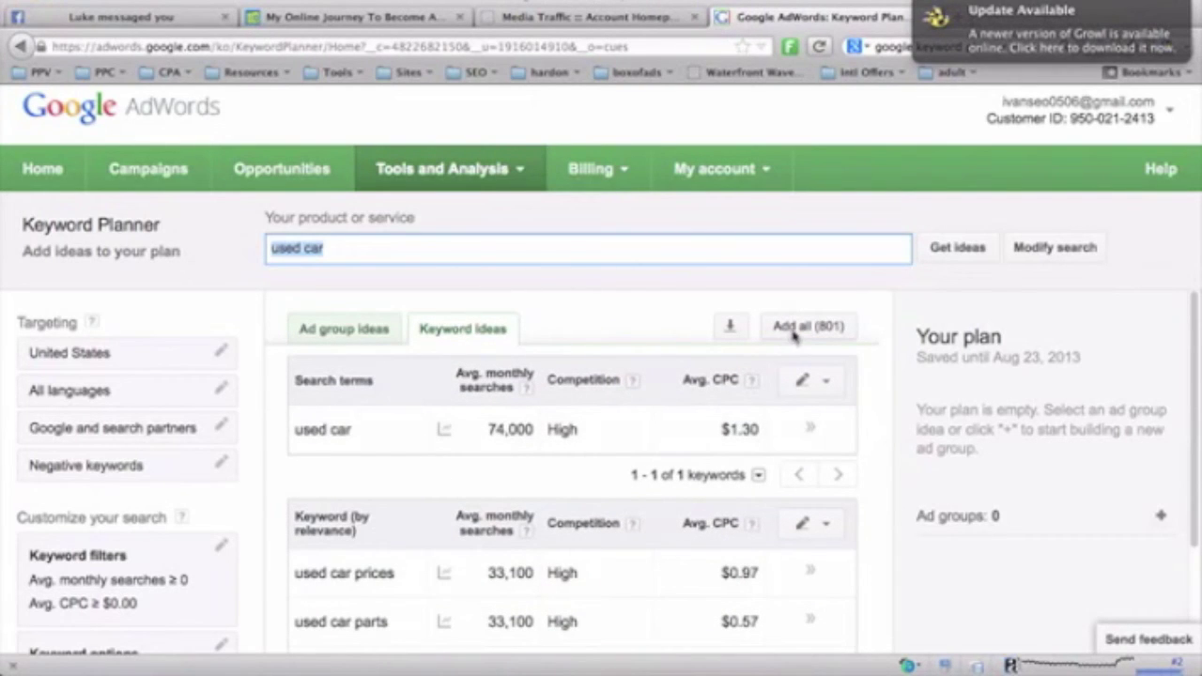
- Add all 801 keyword ideas to the plan, dismiss the warning, and open the download options
{"action": "left_click", "coordinate": [803, 328]}
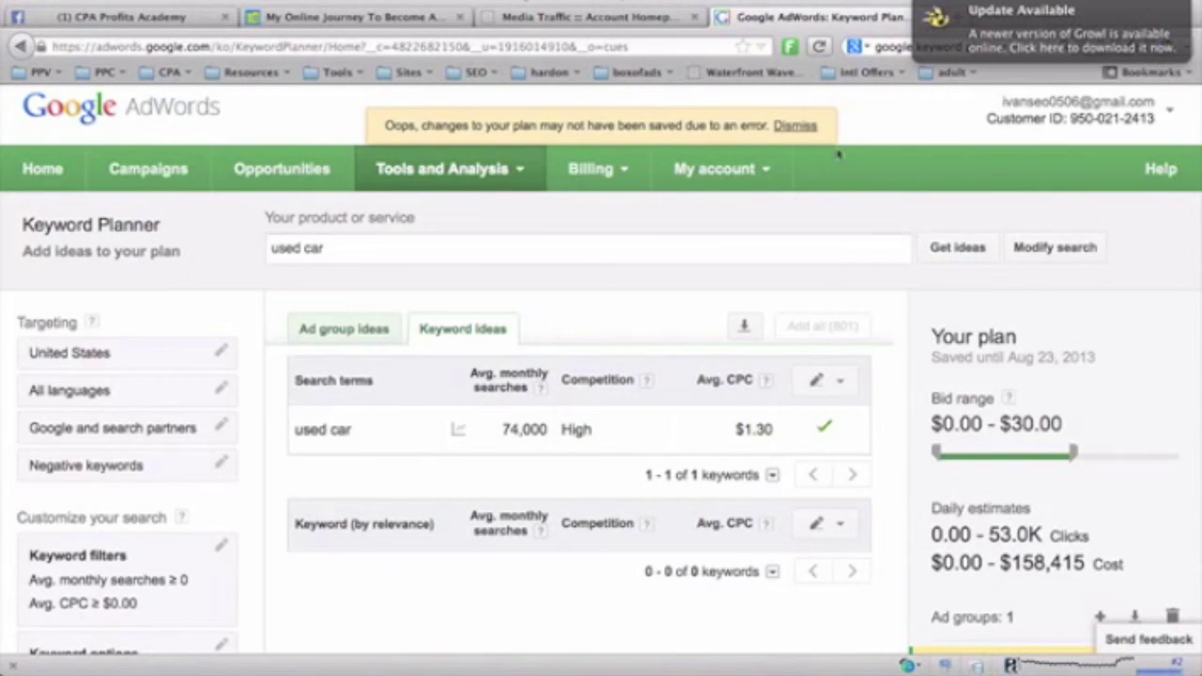
{"action": "left_click", "coordinate": [809, 124]}
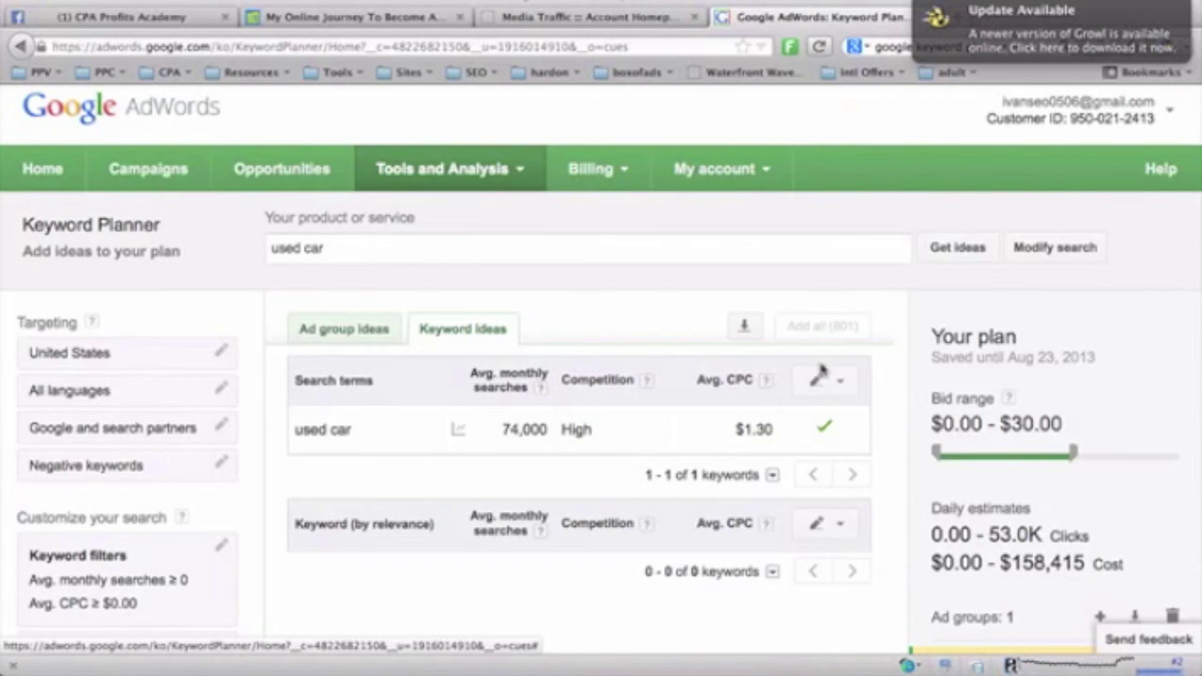
{"action": "left_click", "coordinate": [744, 326]}
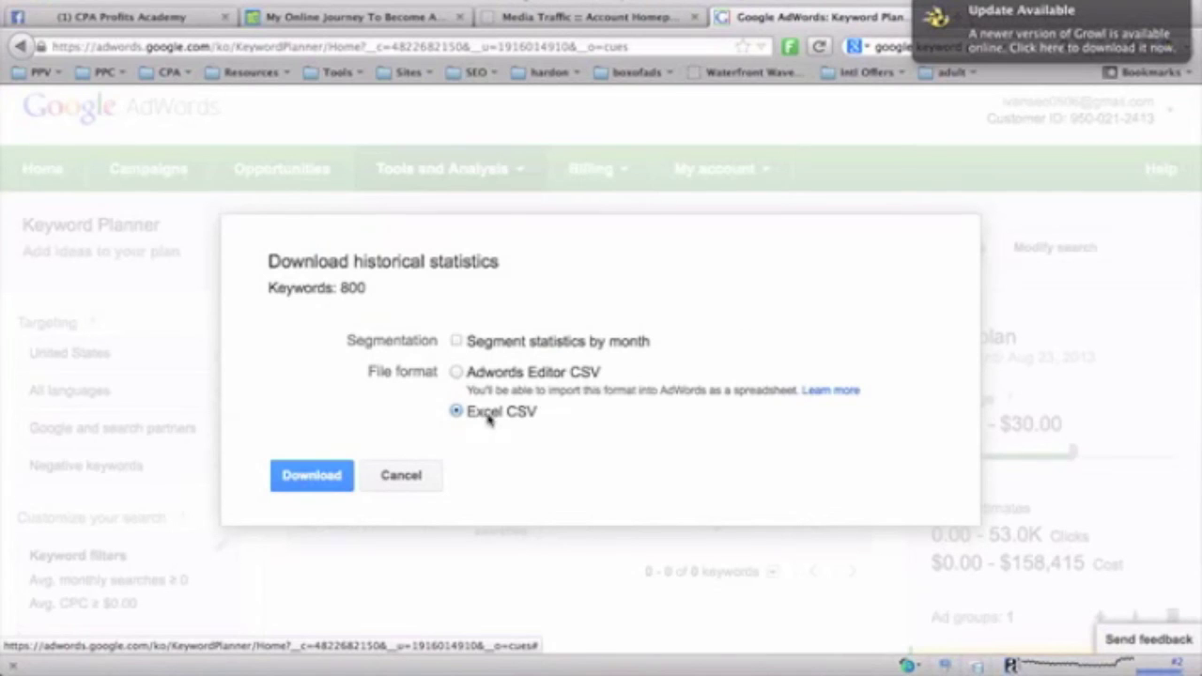
- Download the keyword ideas as an Excel CSV and open it with Microsoft Excel from Firefox
{"action": "left_click", "coordinate": [313, 476]}
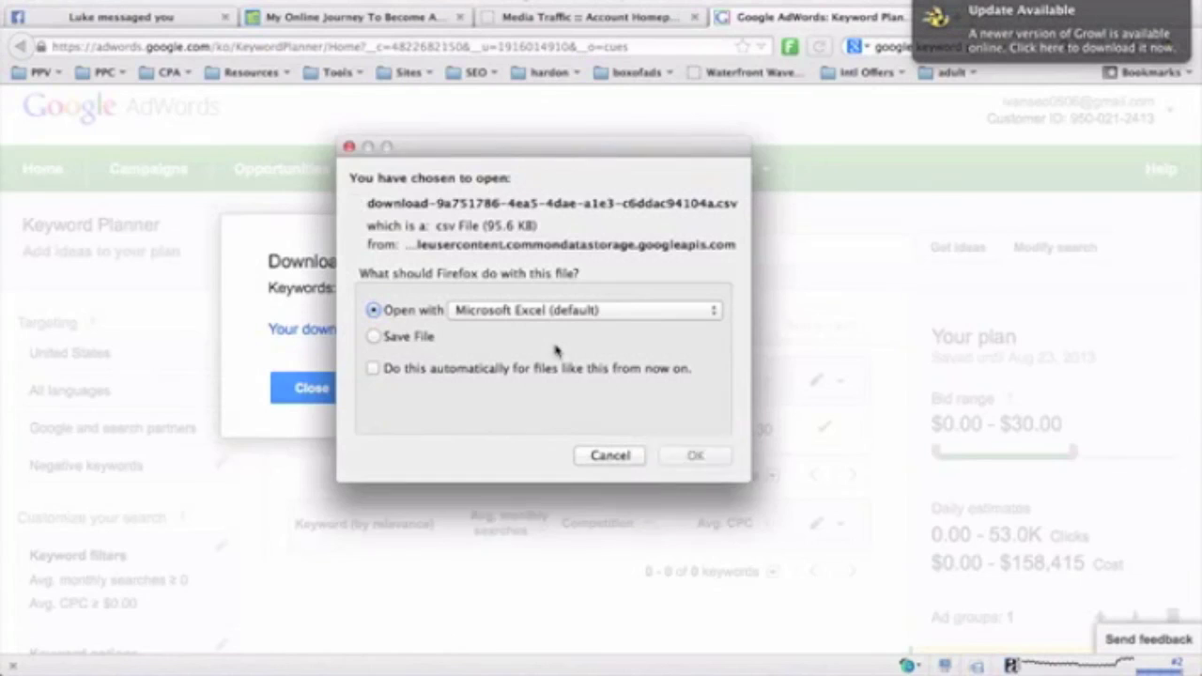
{"action": "left_click", "coordinate": [690, 426]}
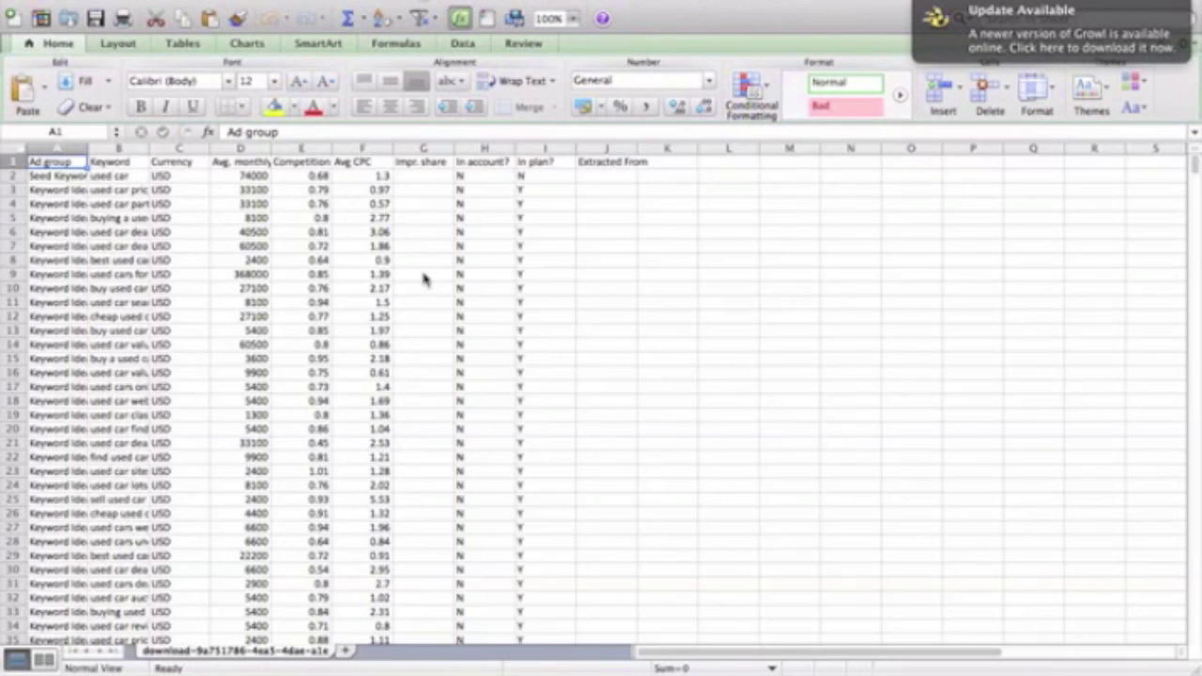
- AutoFit columns B and A to show full keyword phrases and ad group labels
{"action": "double_click", "coordinate": [150, 149]}
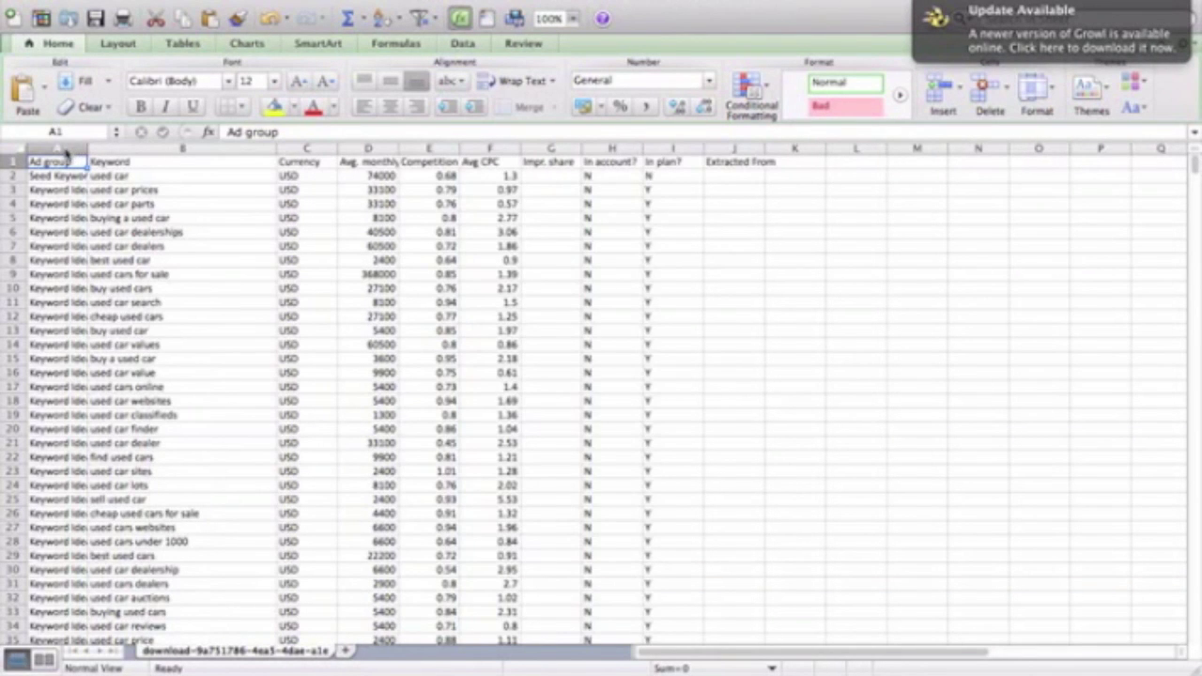
{"action": "double_click", "coordinate": [90, 149]}
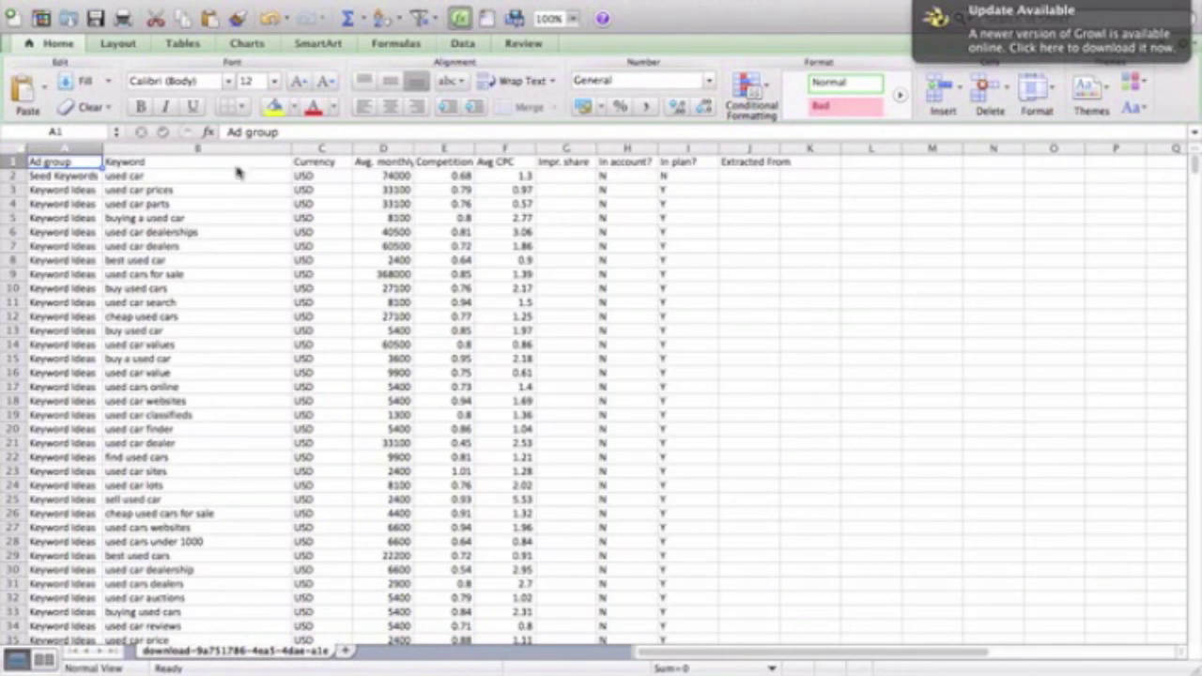